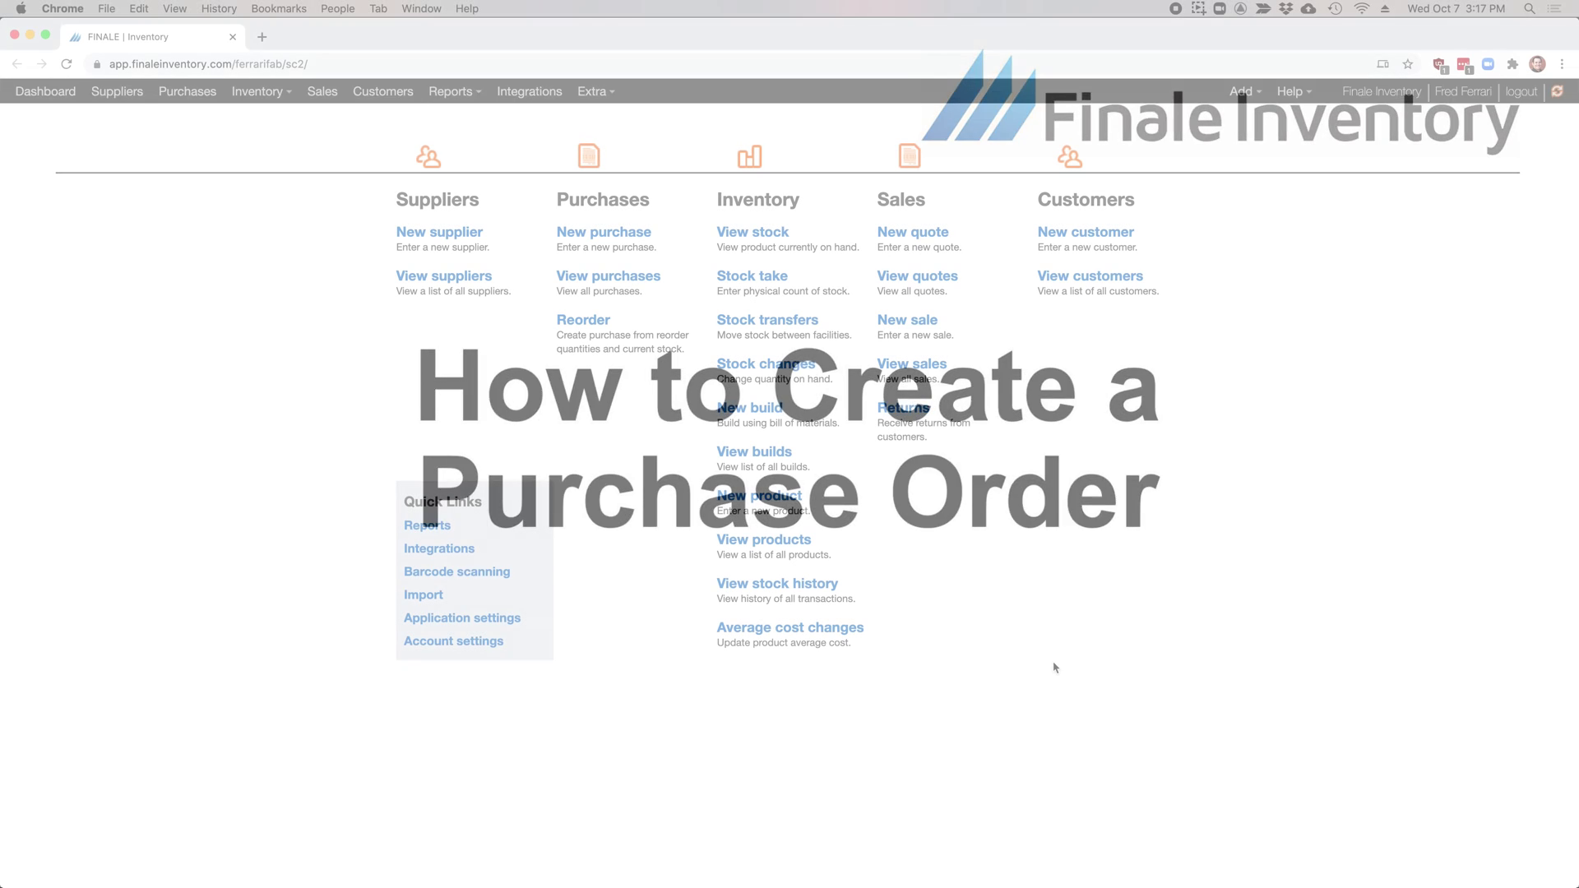
Open the product list to reach Shirt-01, the Black Polo Shirt, priced at 14.99.
left_click(795, 546)
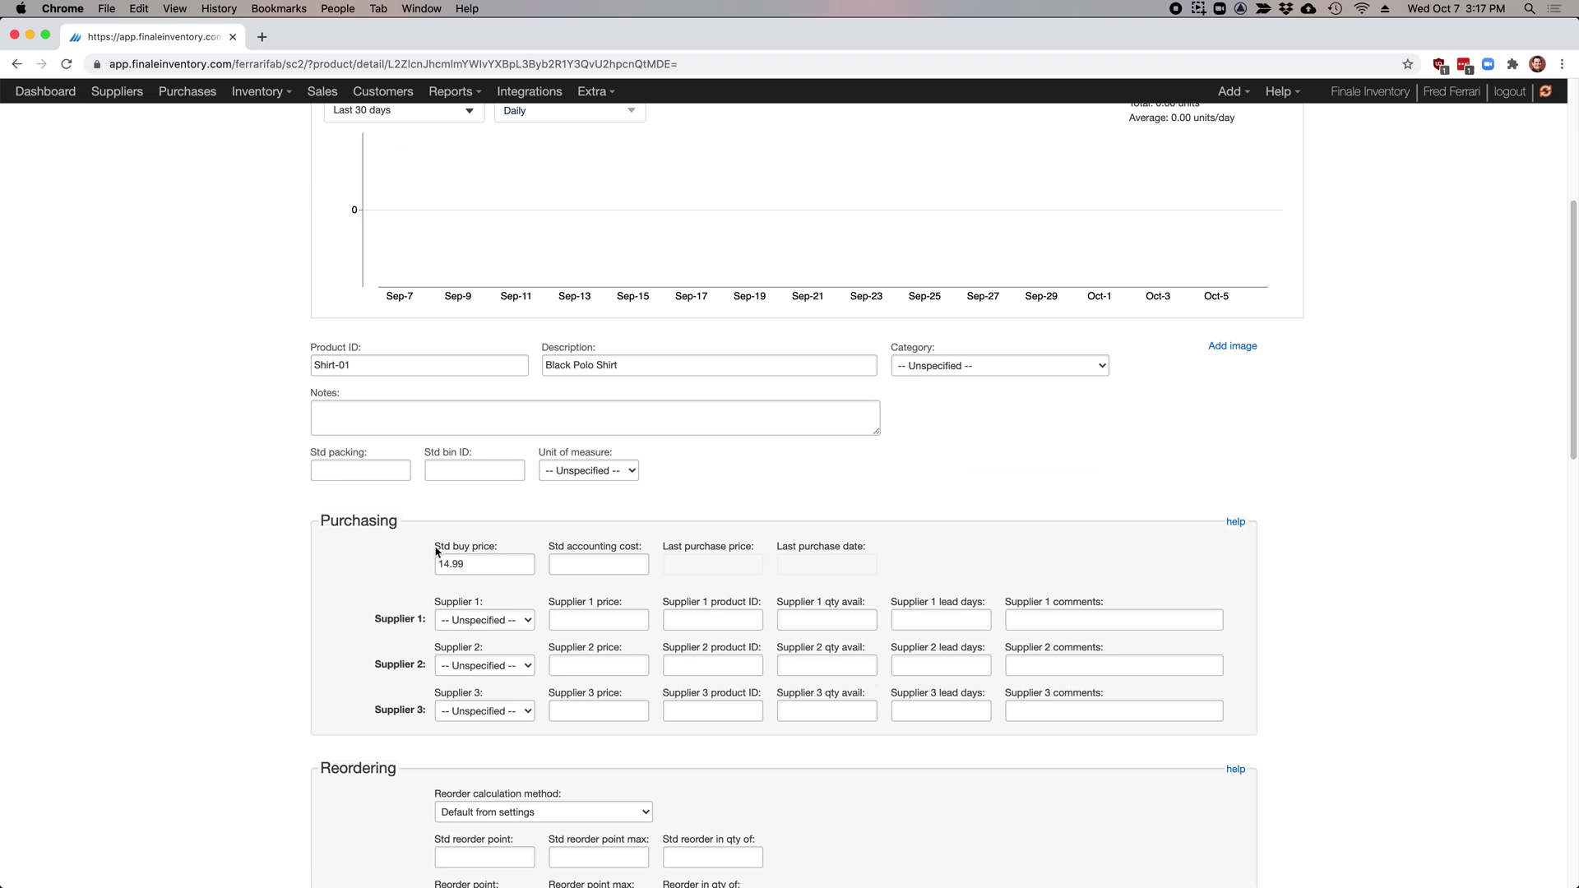
Set Supplier 1 for Shirt-01 to Sourcing, Inc. at a price of 13.59.
left_click_drag(437, 551, 505, 549)
left_click(597, 621)
left_click_drag(551, 604, 626, 606)
left_click(625, 622)
left_click(503, 622)
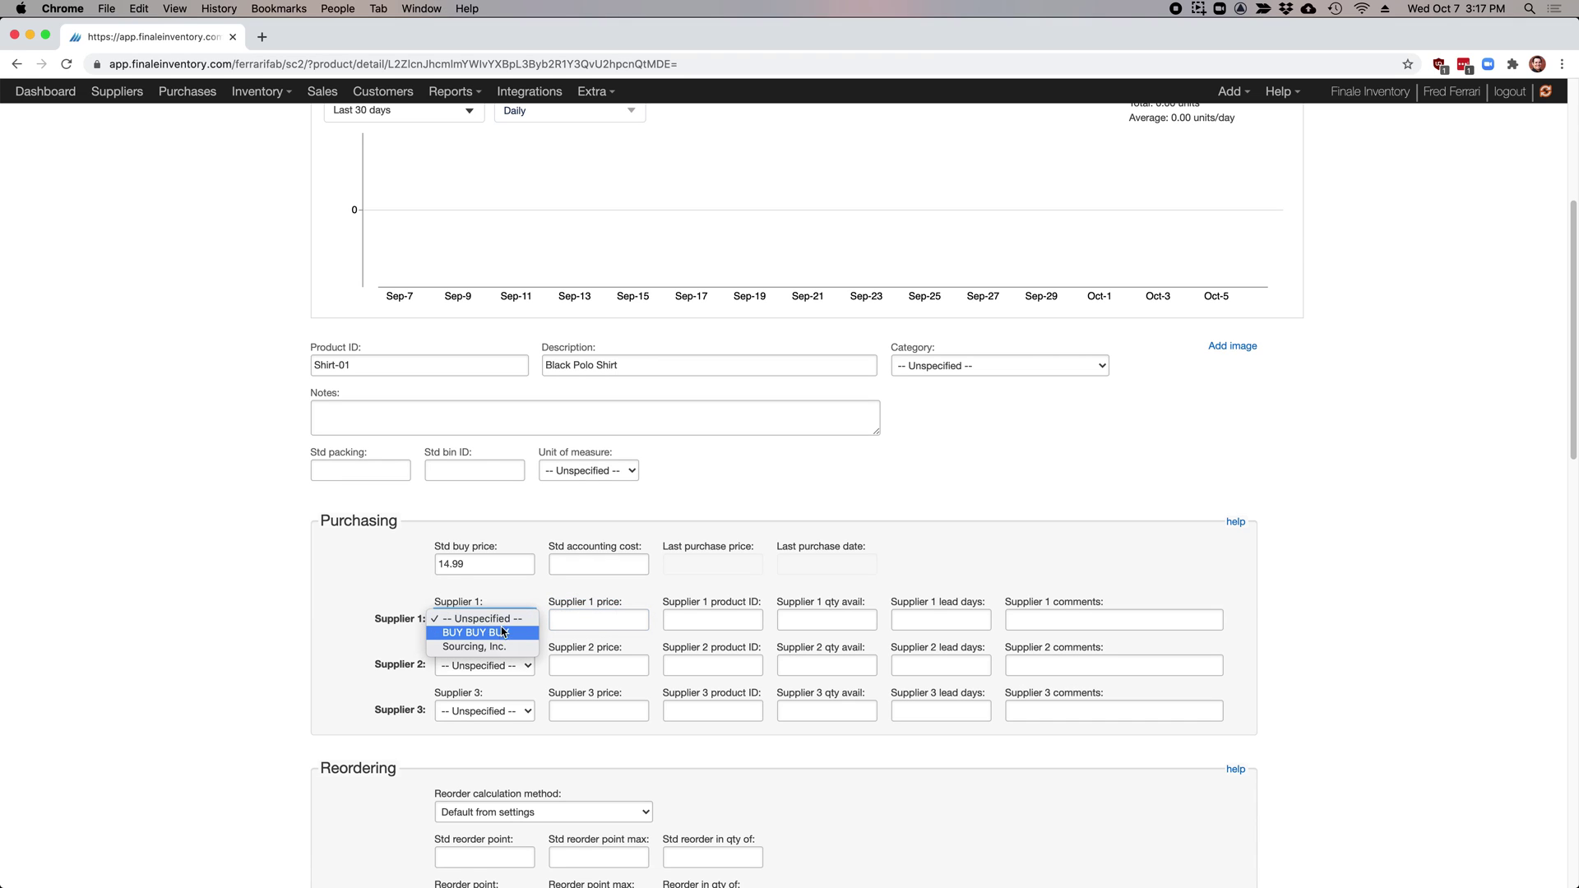
left_click(496, 647)
left_click(593, 620)
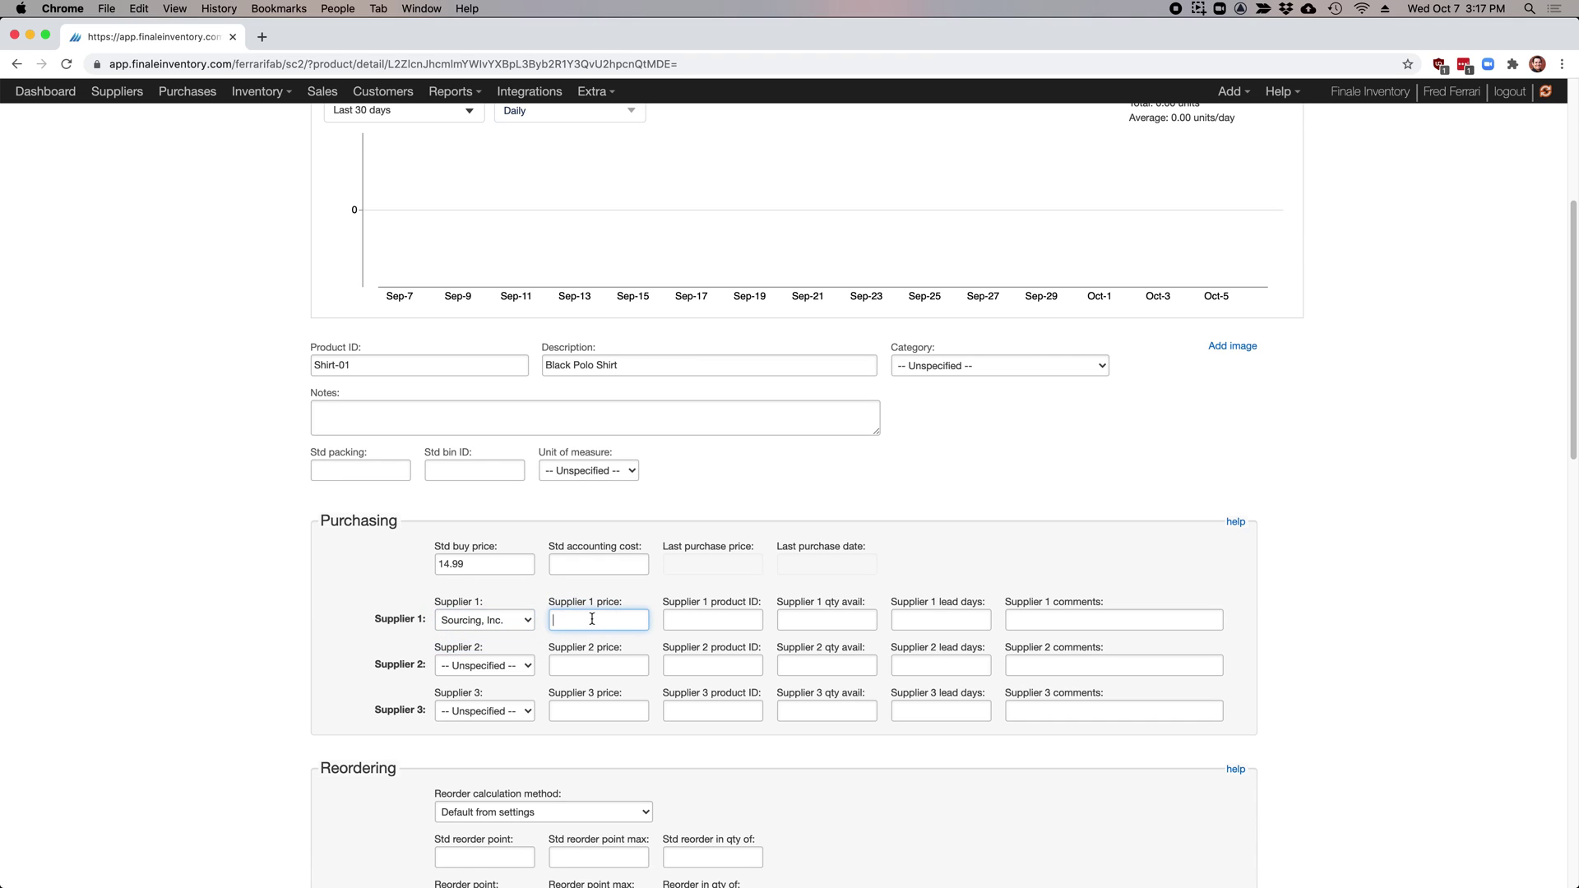
type("13.59")
Set Supplier 2 for Shirt-01 to BUY BUY BUY at a price of 12.99.
left_click(502, 665)
left_click(499, 679)
left_click(581, 669)
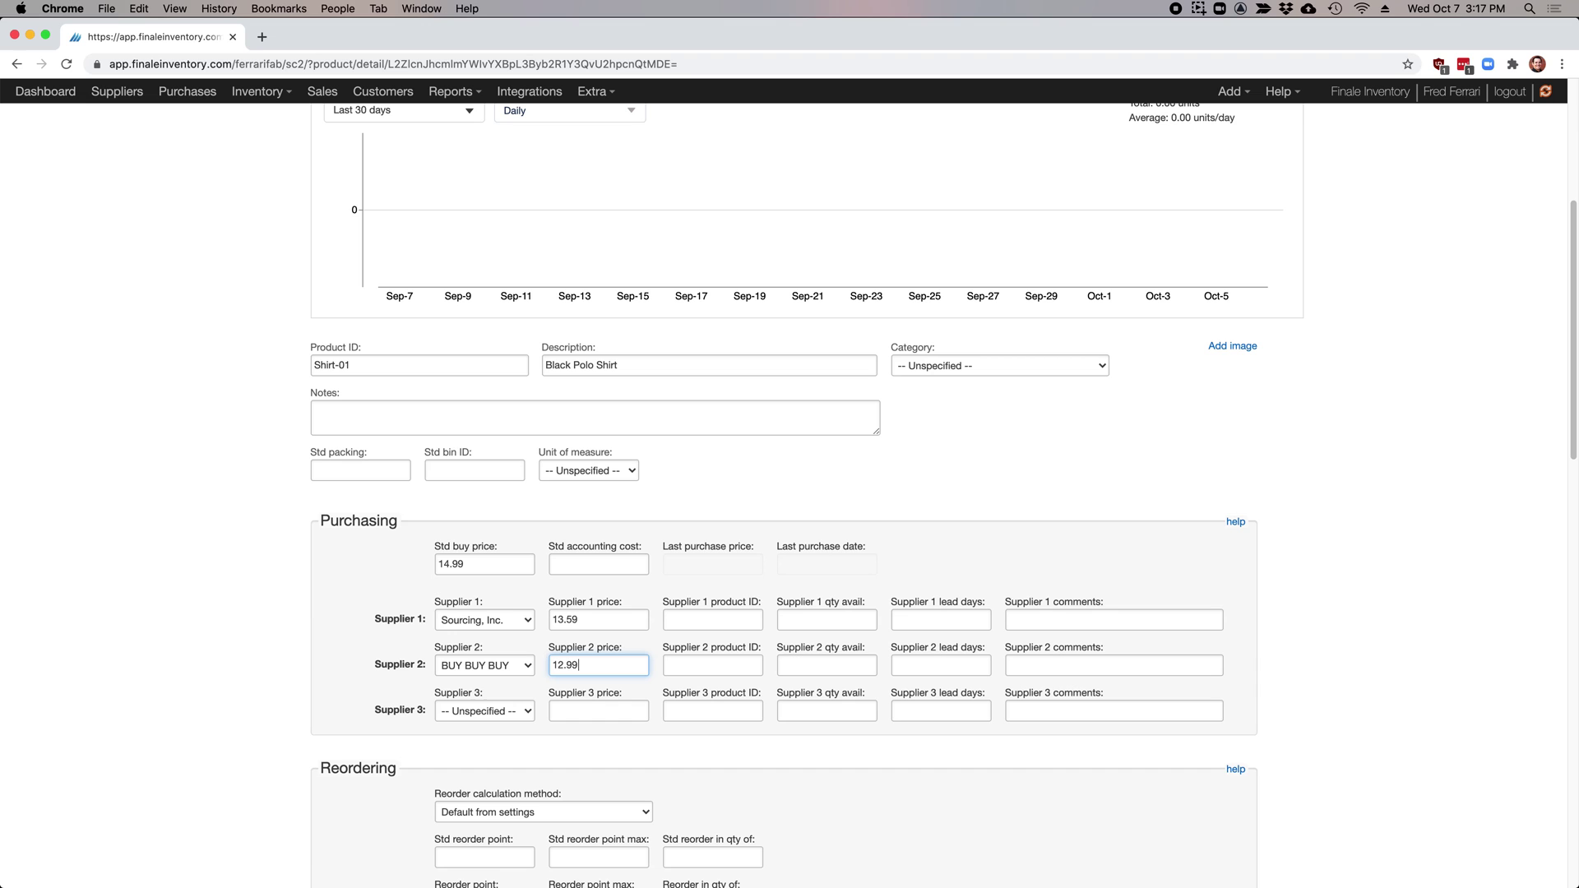
left_click(402, 592)
scroll(257, 395, "up", 5)
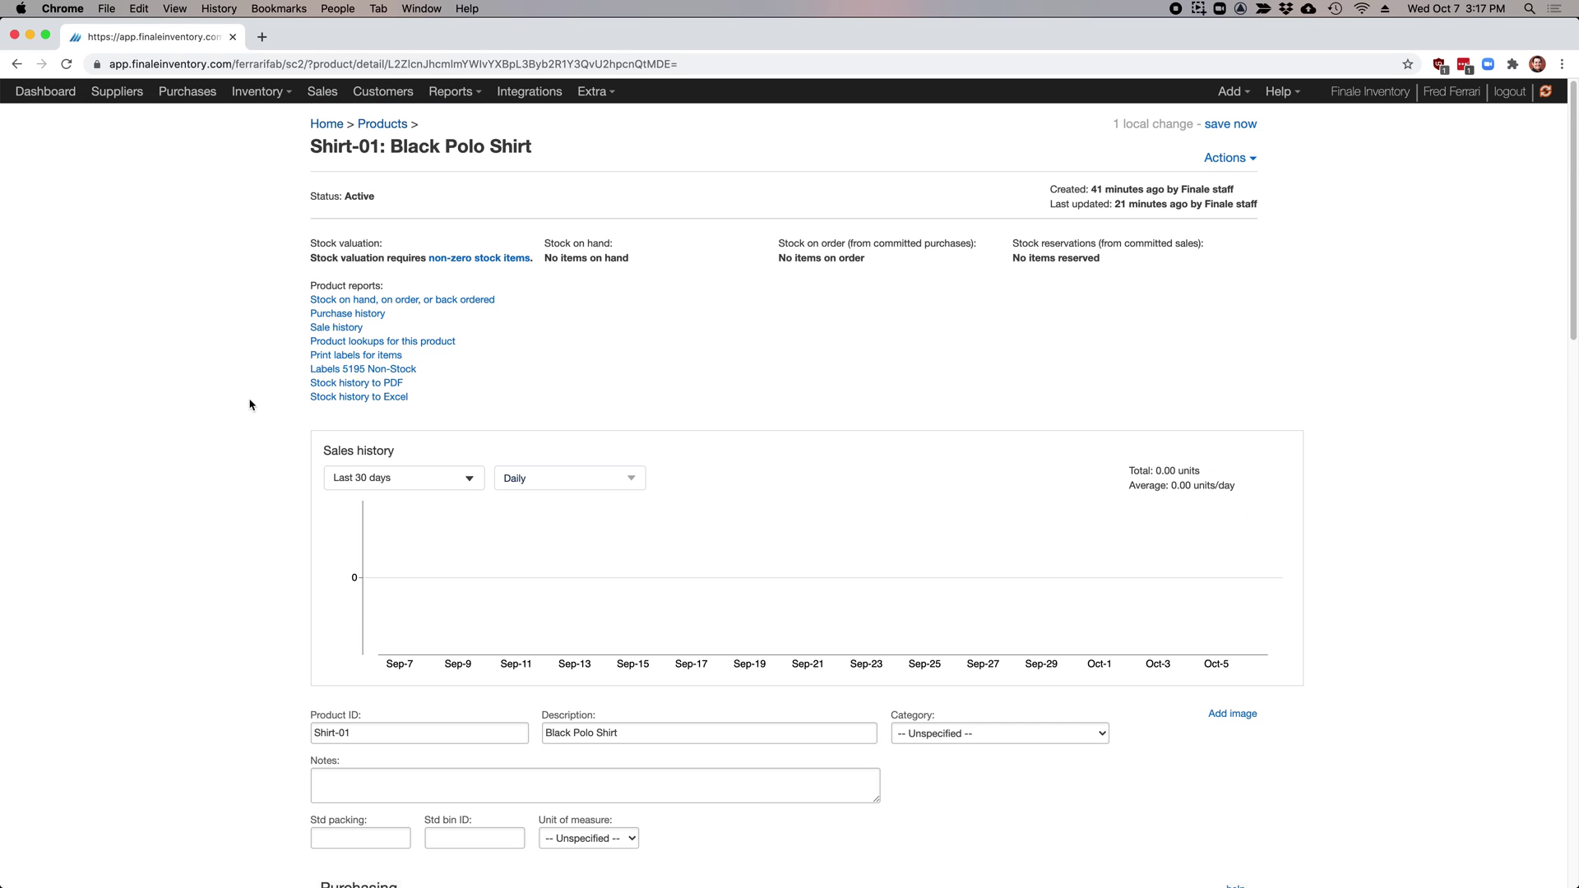
Create a new purchase order numbered 1001 using the next system order ID.
left_click(325, 125)
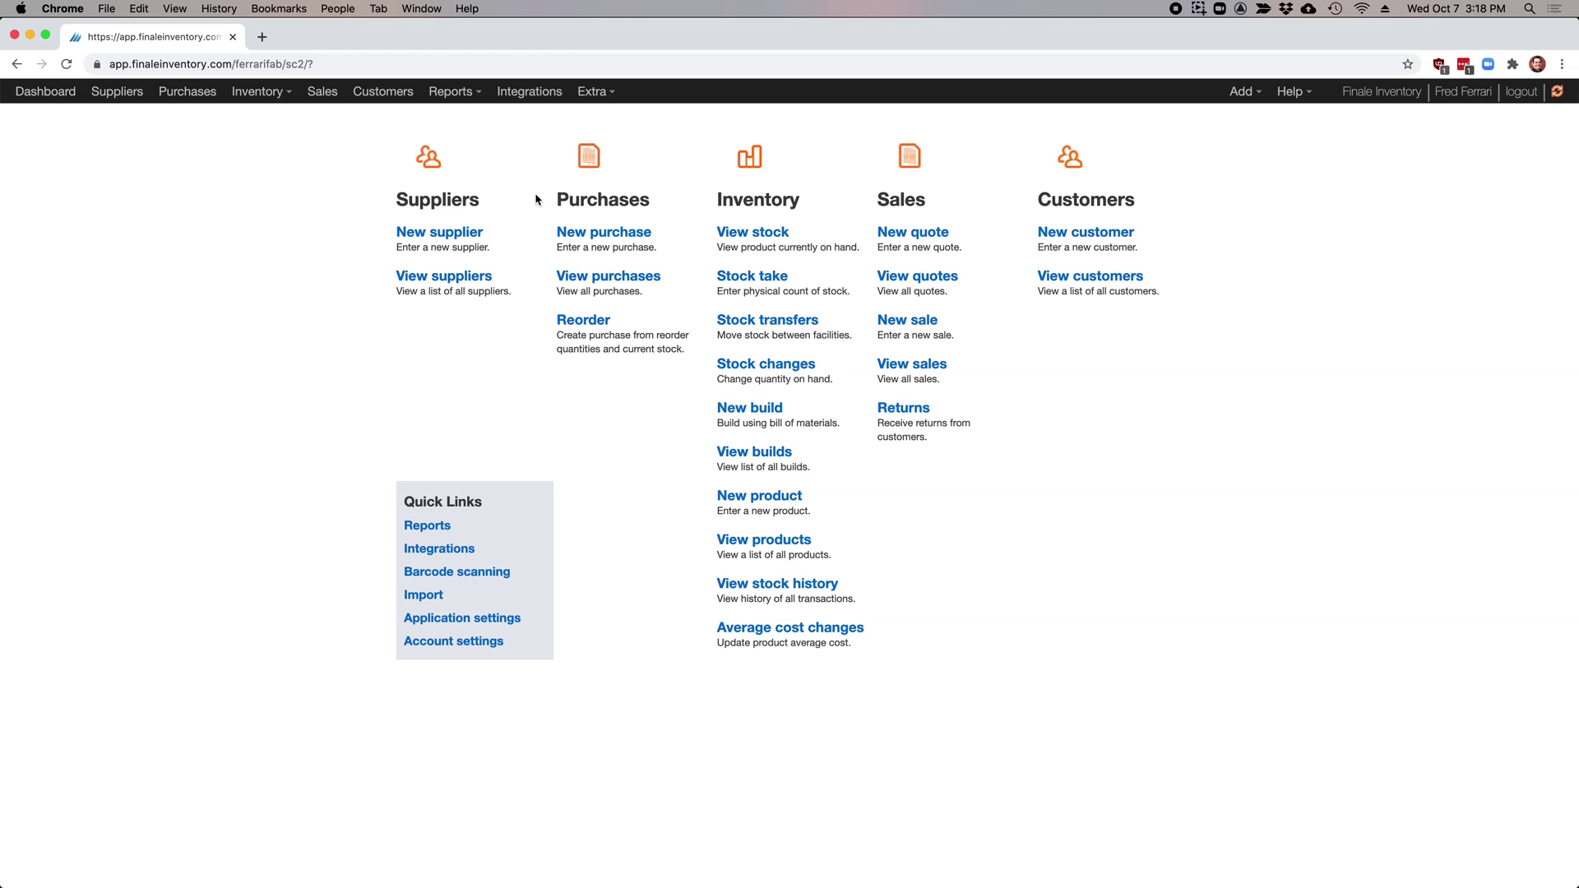
left_click(597, 238)
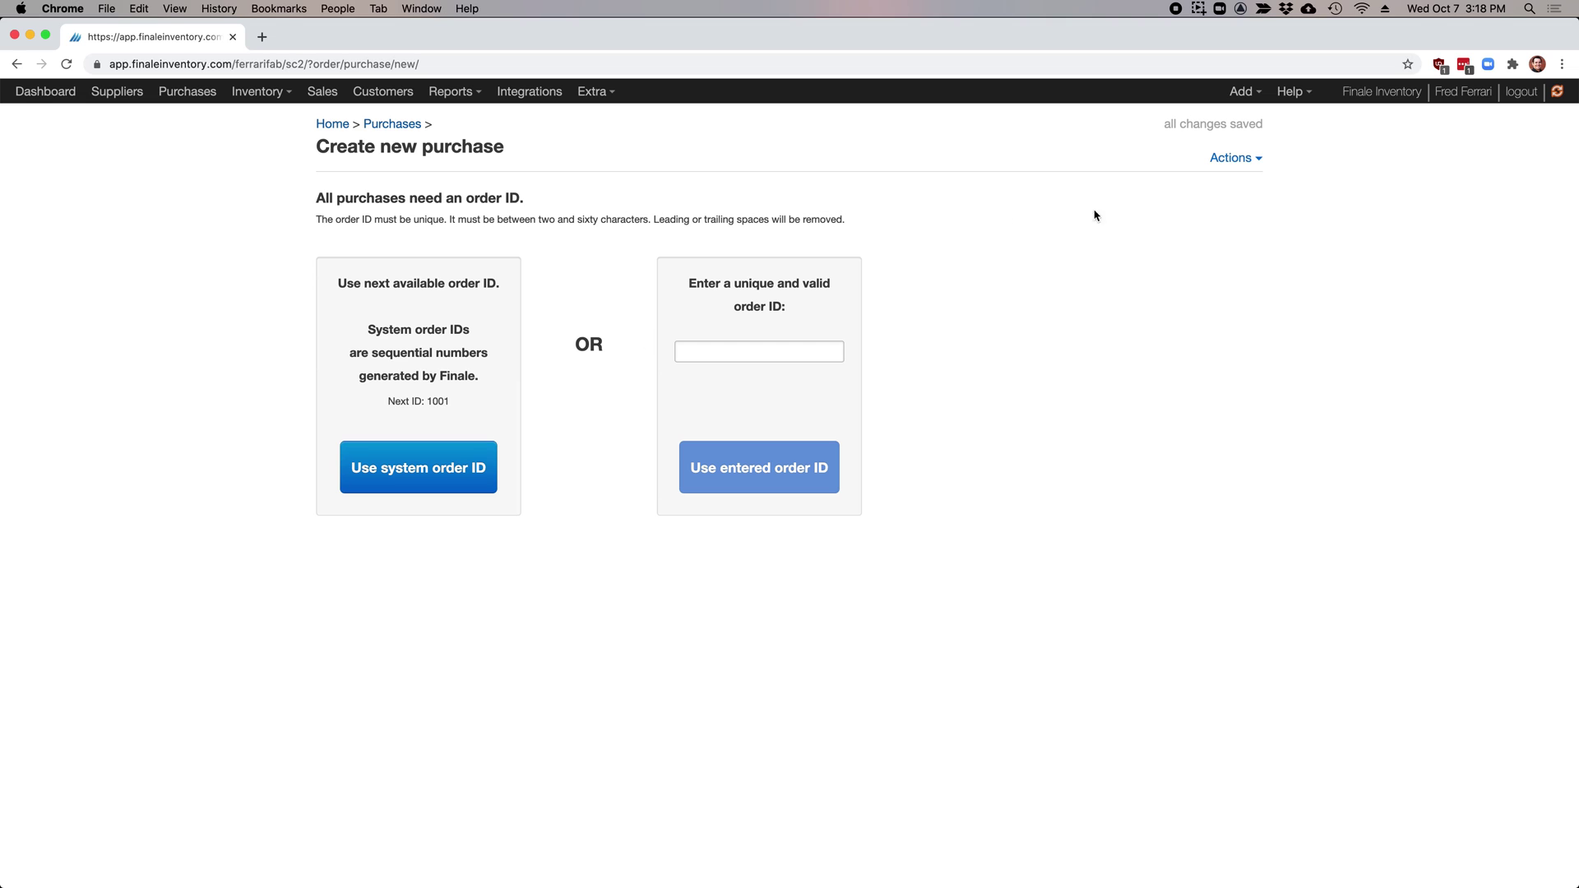
left_click(1232, 158)
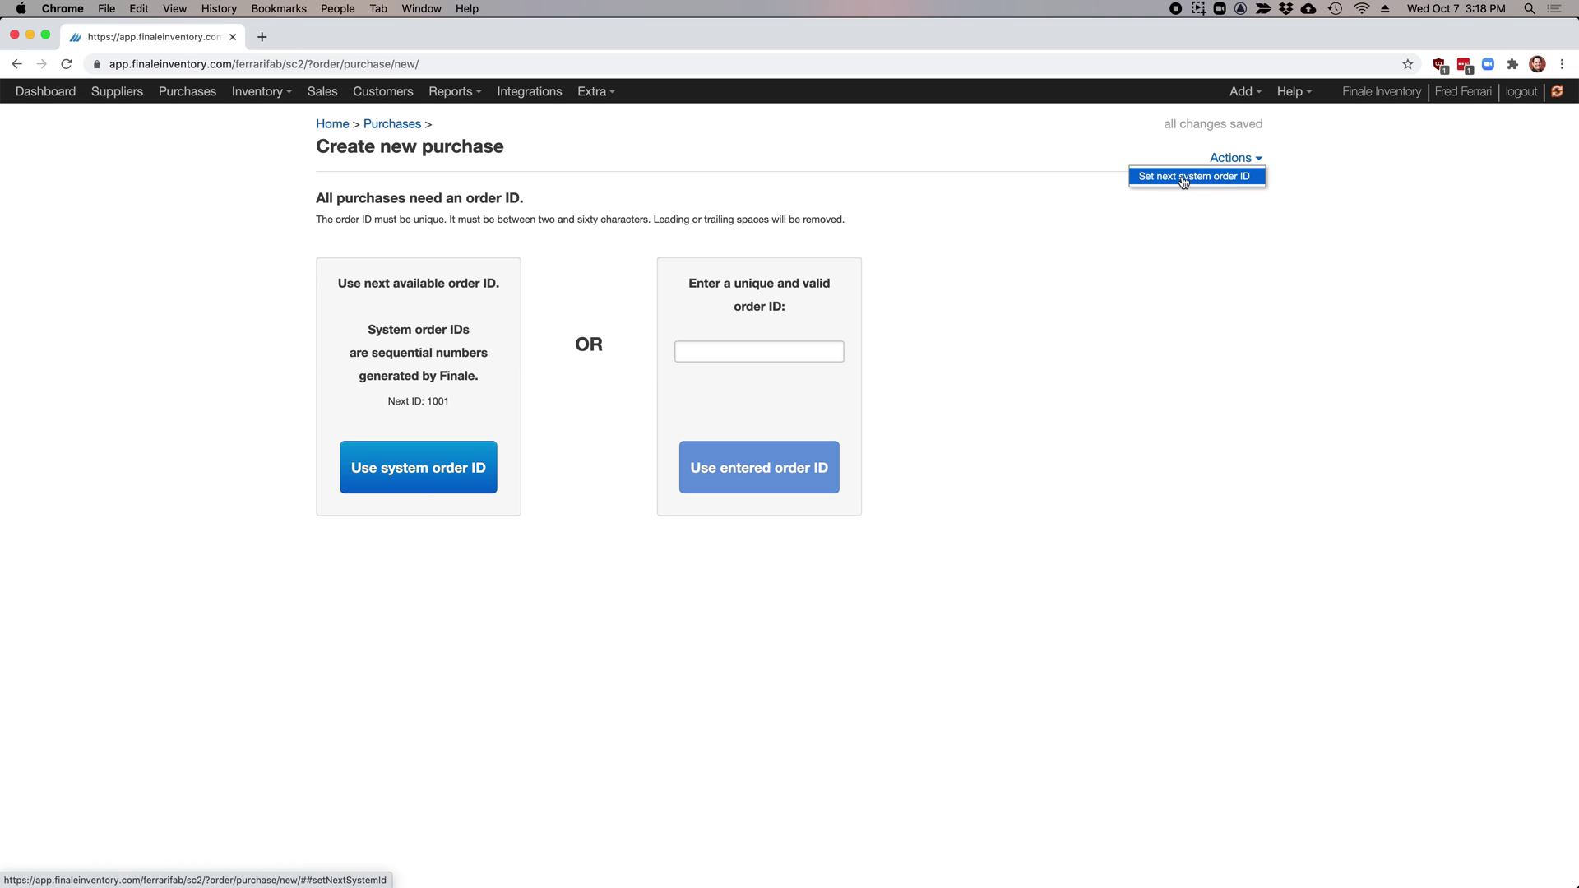
left_click(1207, 178)
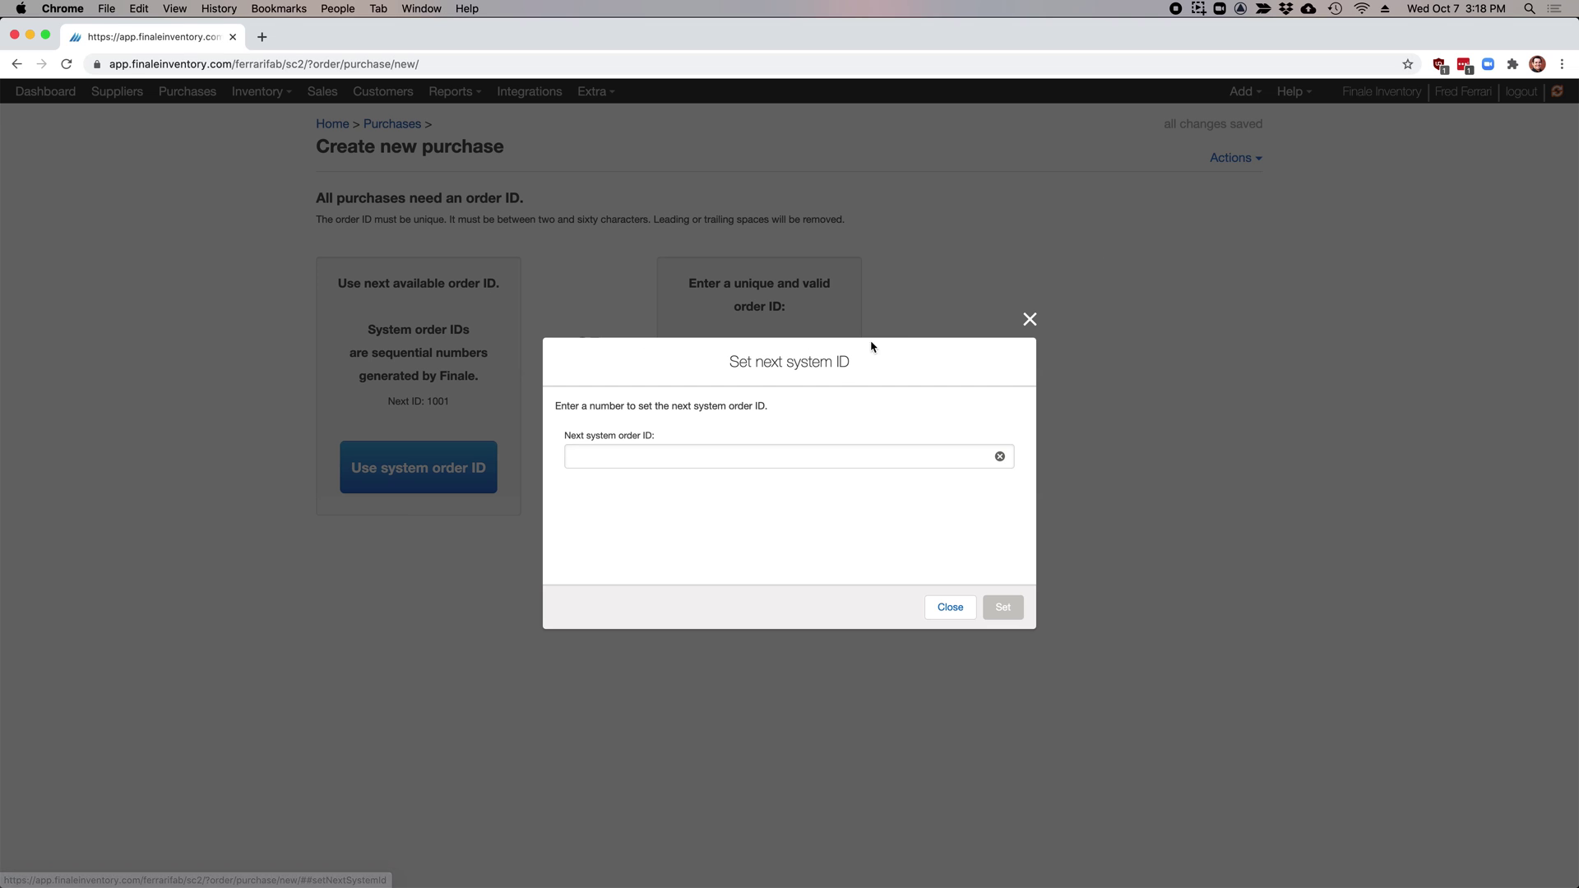
left_click(950, 607)
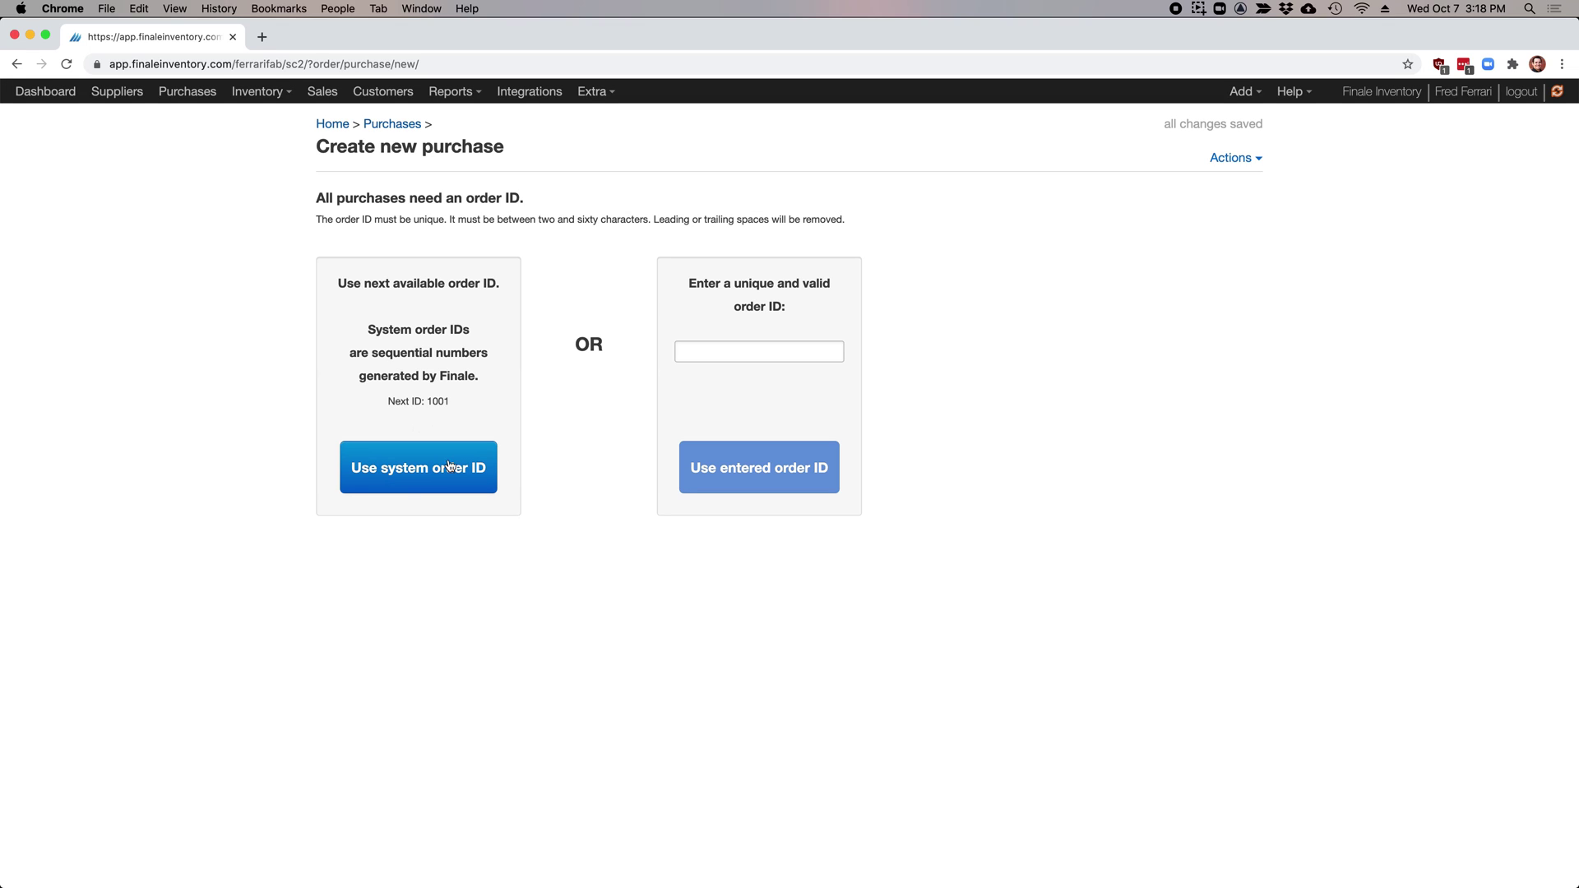
left_click(415, 470)
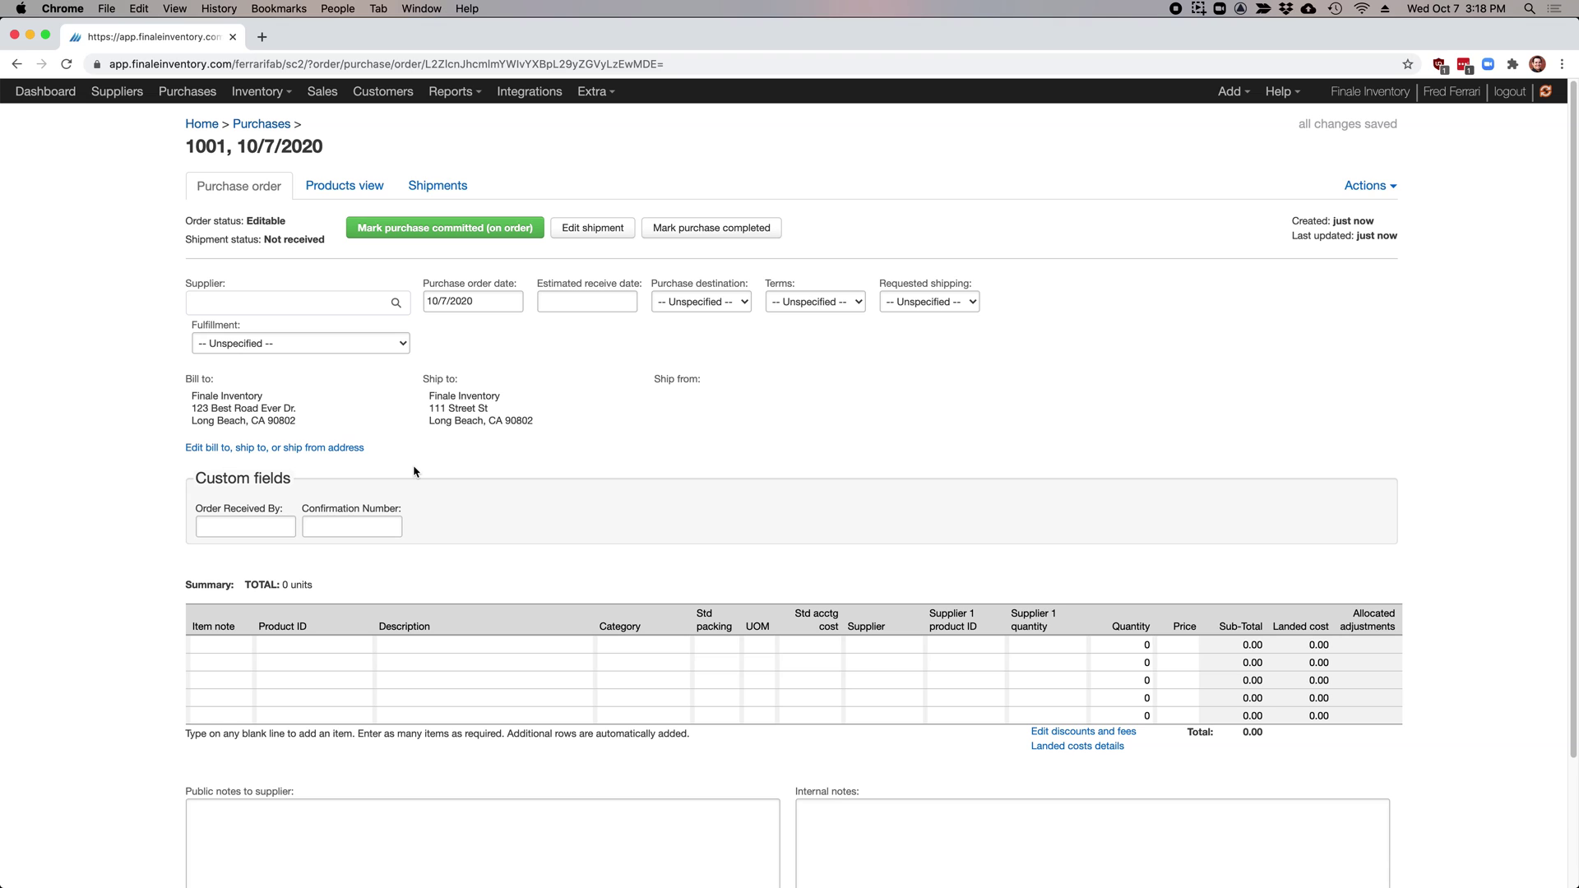
Set supplier Sourcing, Inc., receive date 10/31/2020 and destination Shipping on order 1001.
left_click(344, 311)
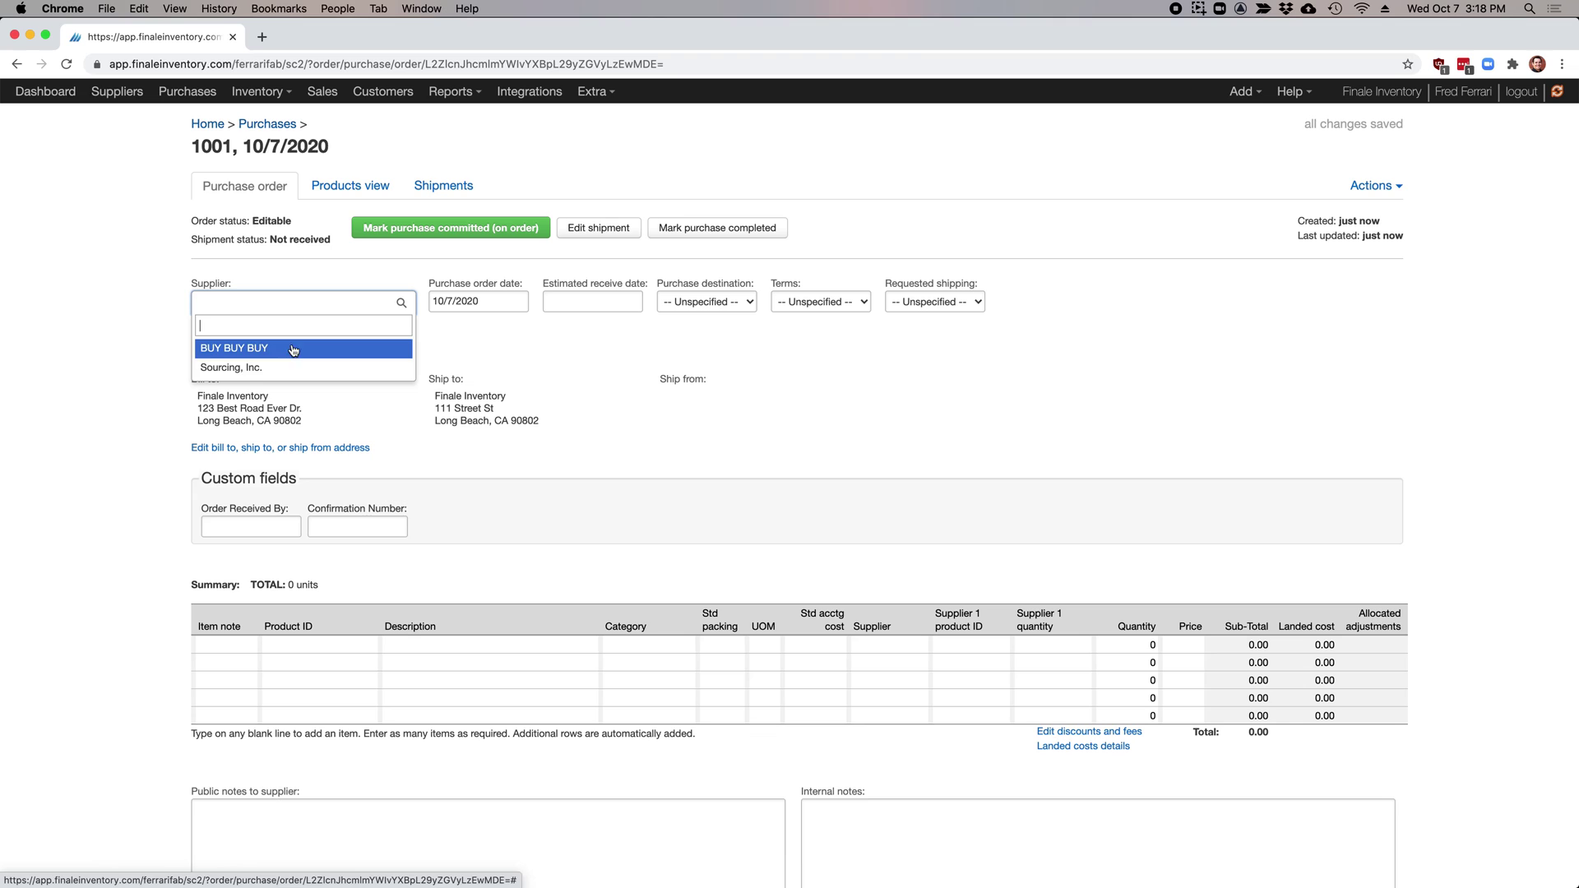
left_click(290, 364)
left_click(596, 301)
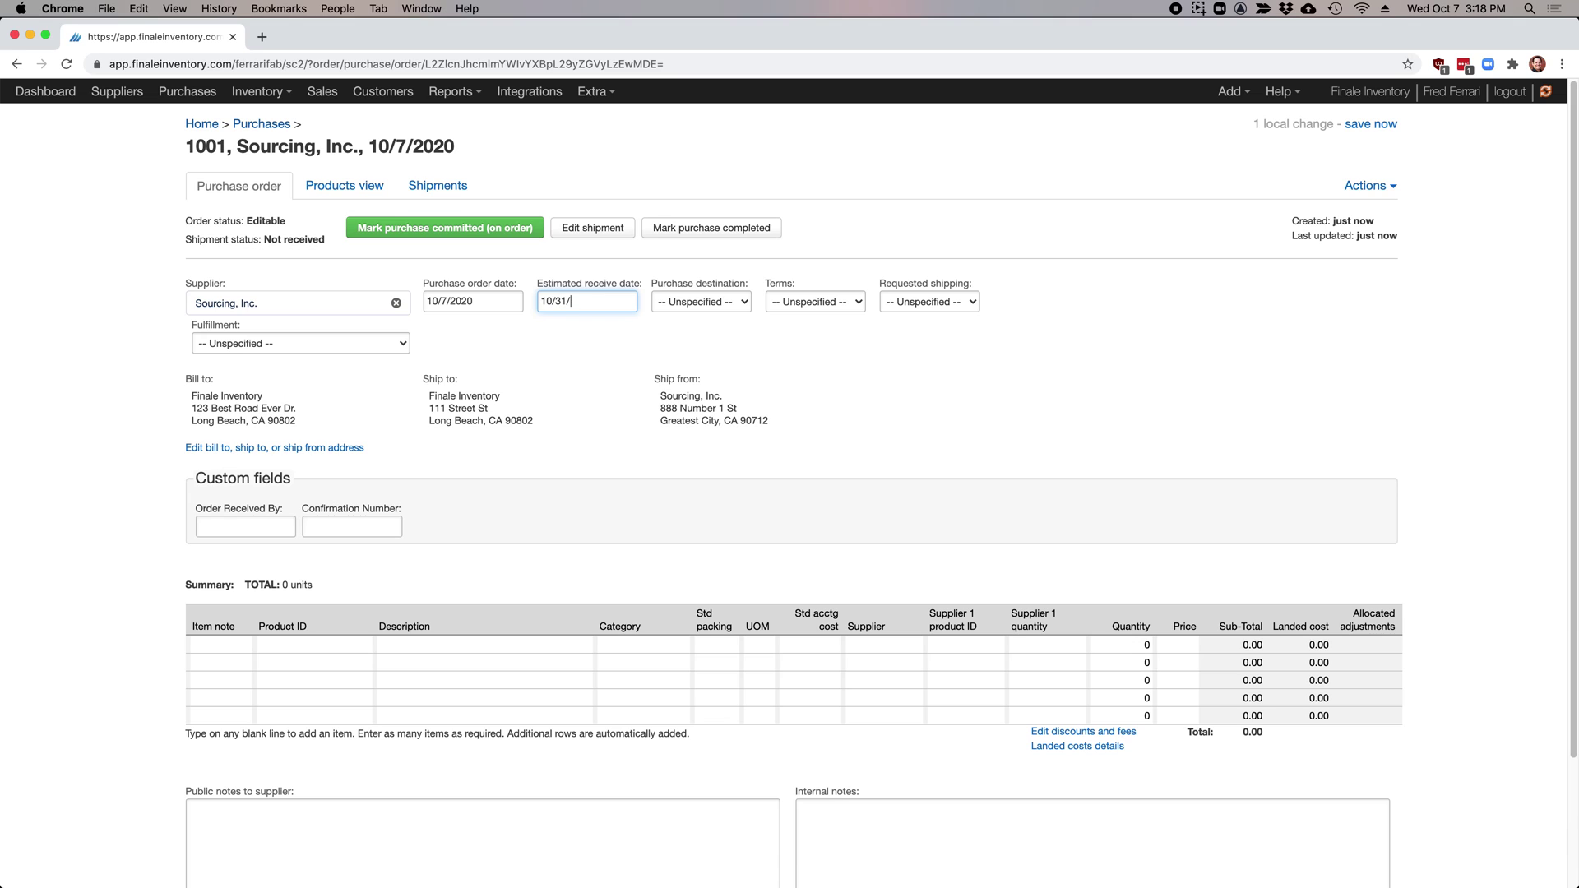
type("10/31/2020")
left_click(701, 302)
left_click(701, 319)
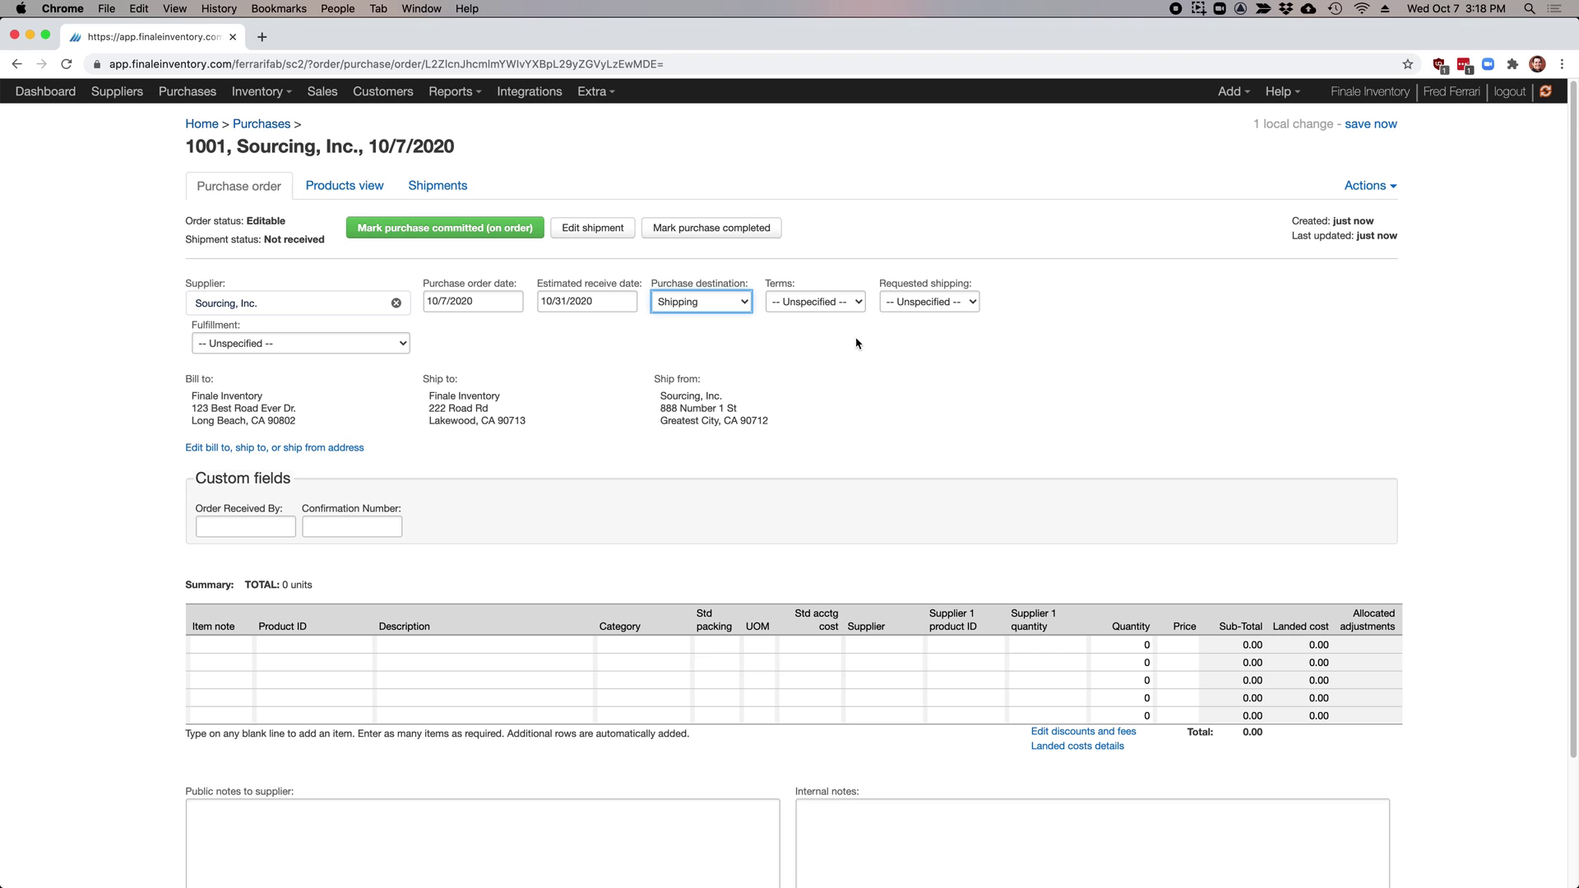
Set payment terms to Net 30 days, shipping to Second-Day and fulfillment to UPS.
left_click(839, 302)
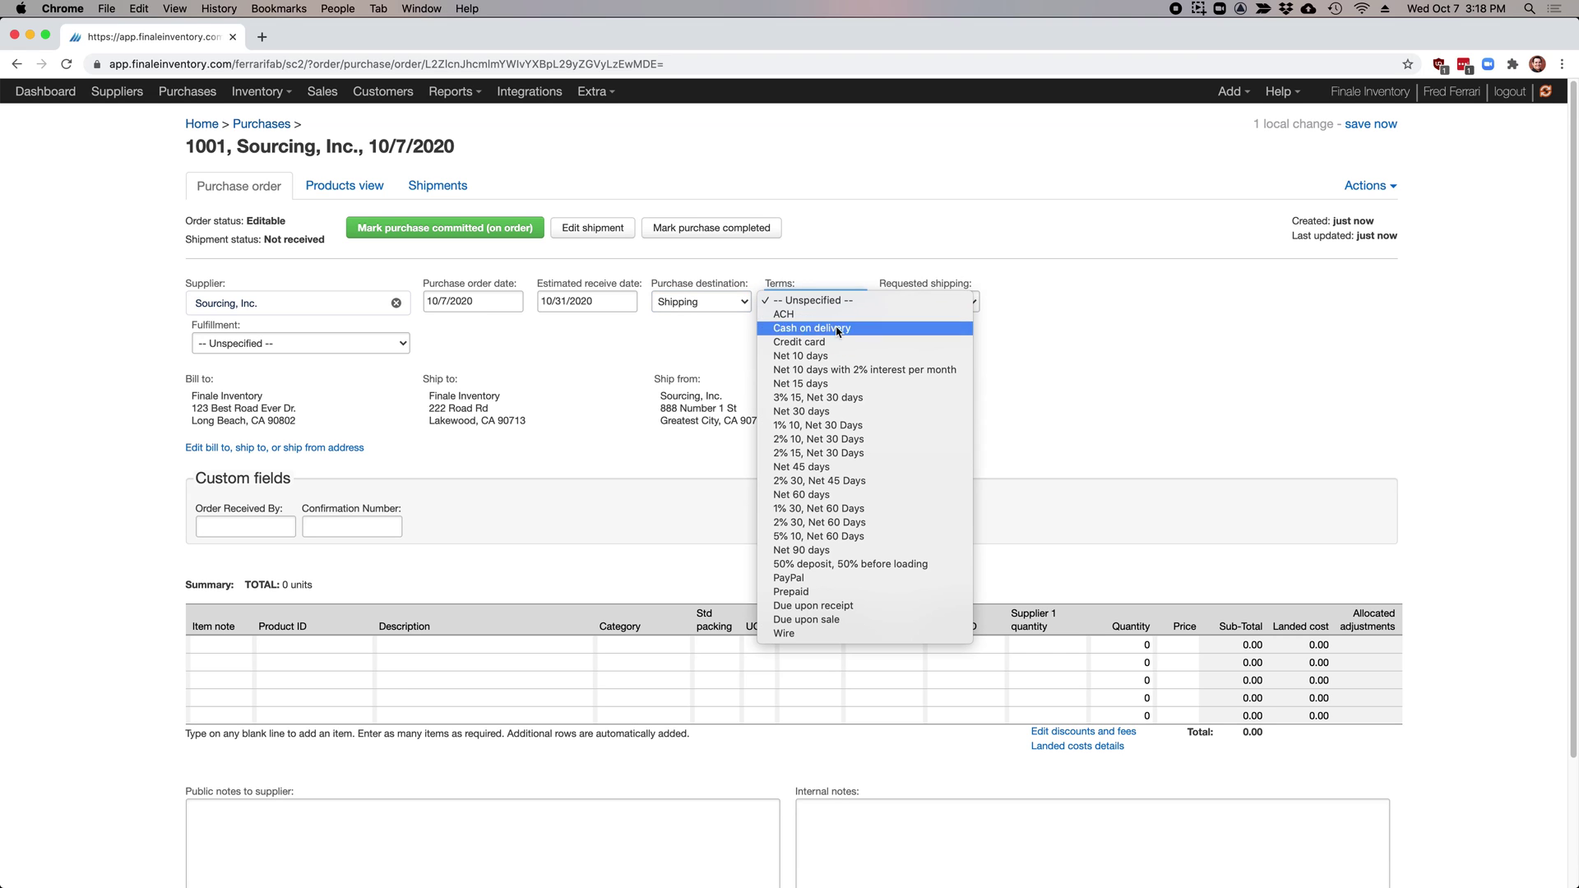
left_click(894, 413)
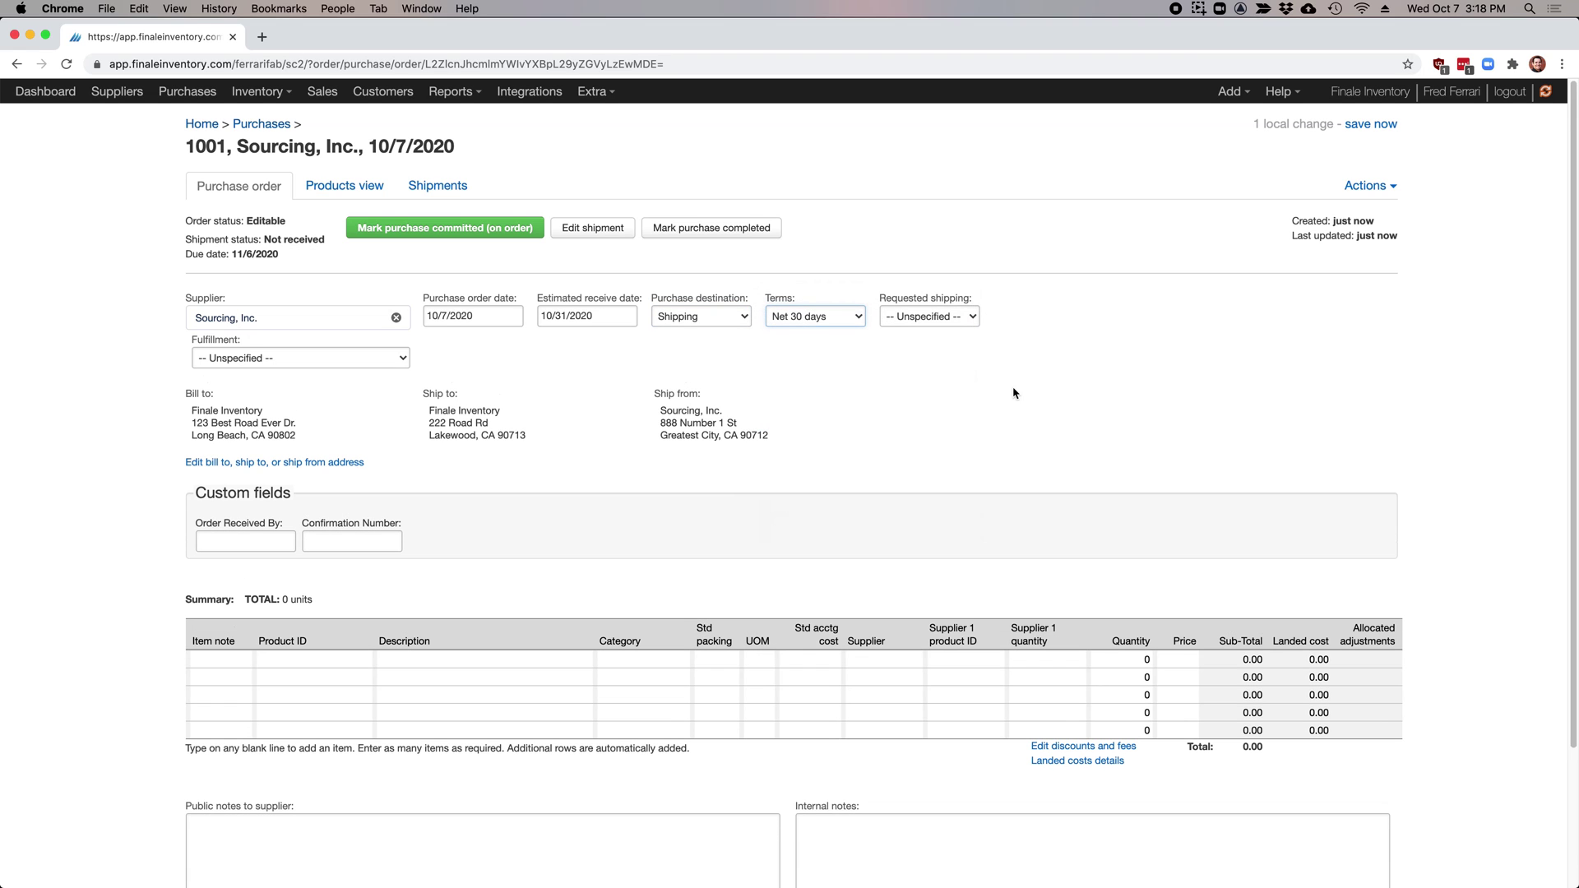
left_click(922, 318)
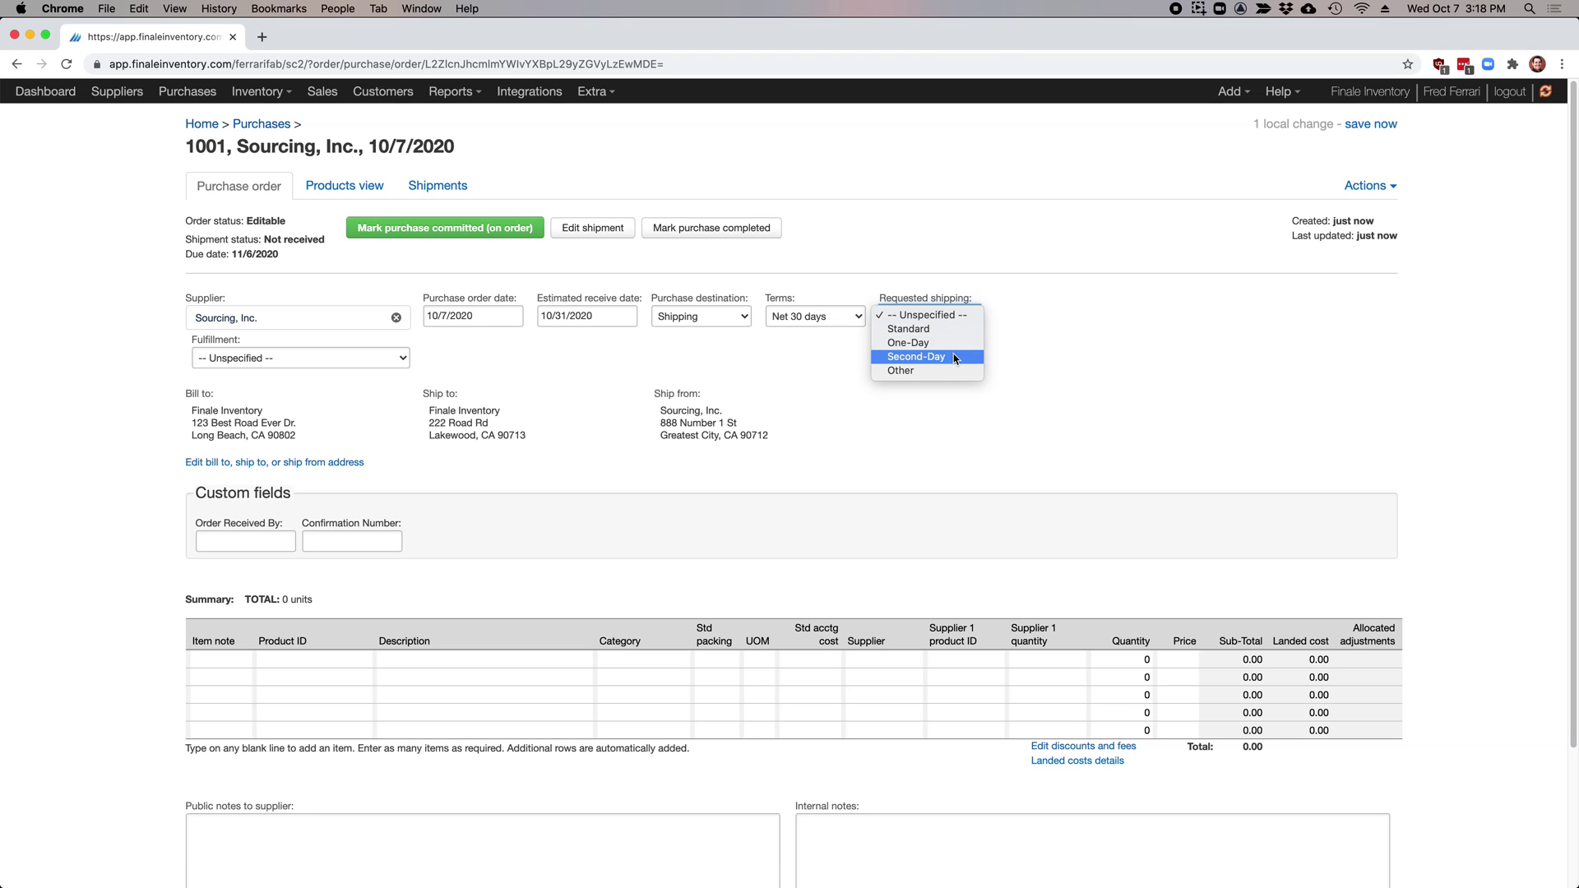
left_click(368, 337)
left_click(369, 357)
left_click(247, 398)
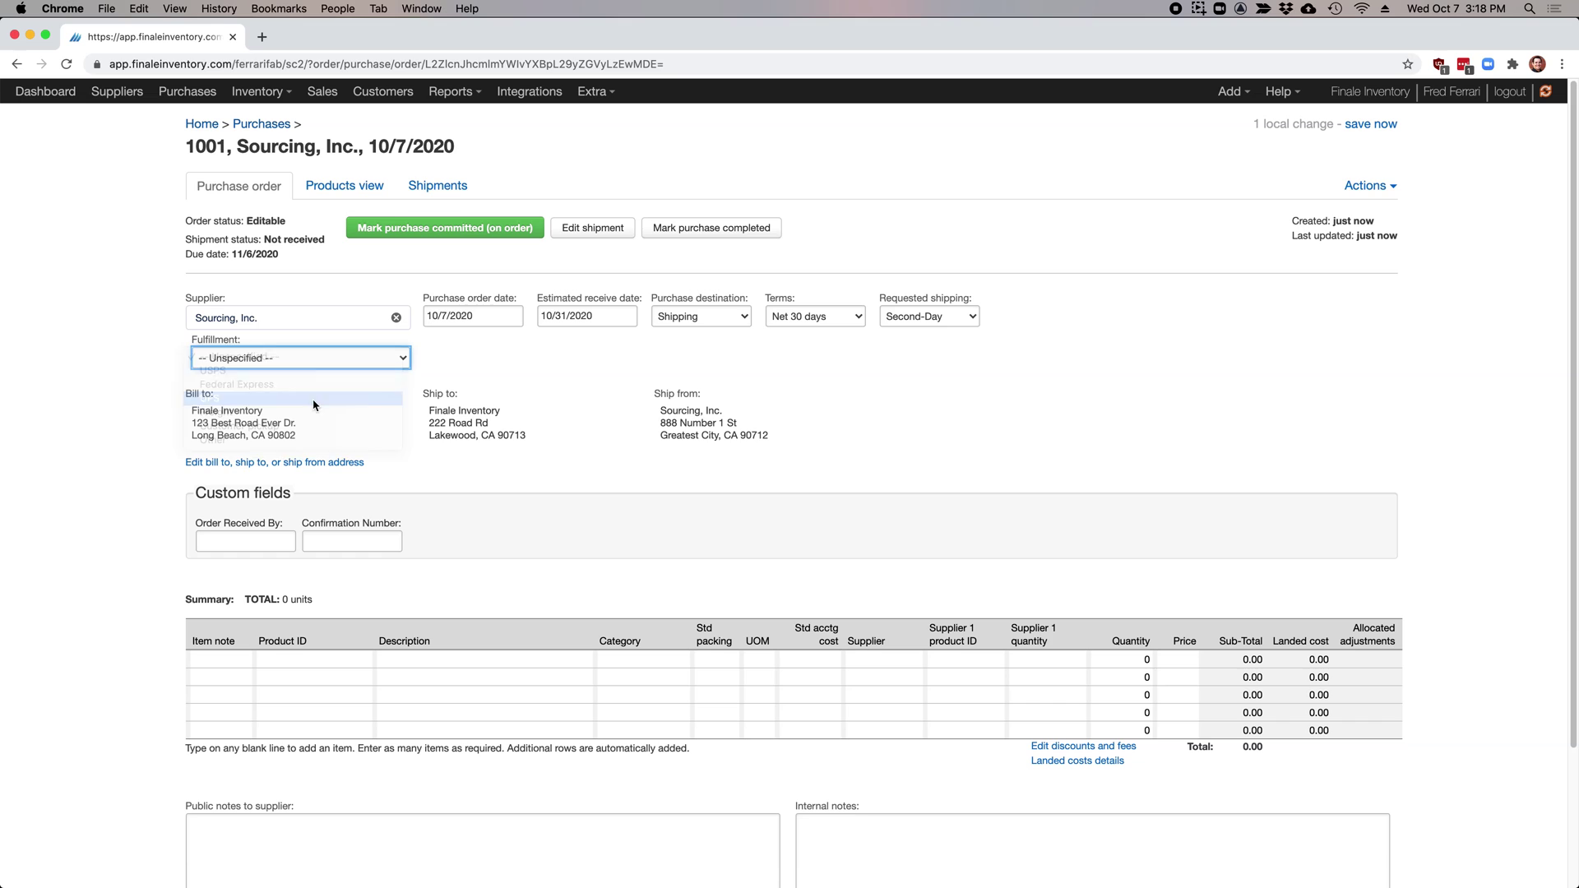
left_click(797, 407)
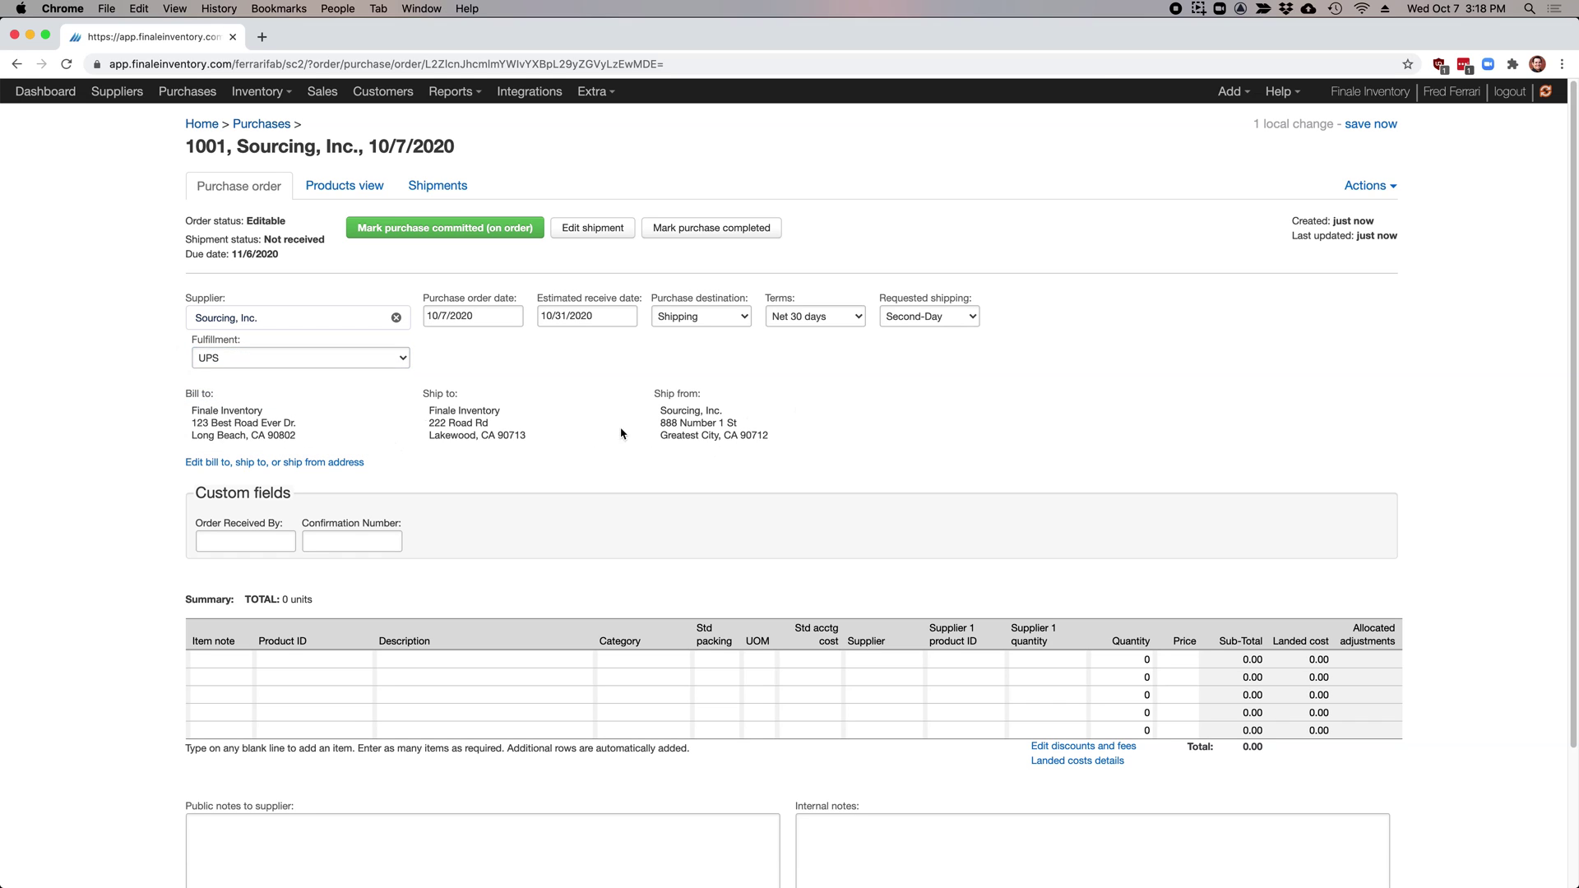
Keep the preset bill-to address and return to purchase order 1001.
left_click(322, 464)
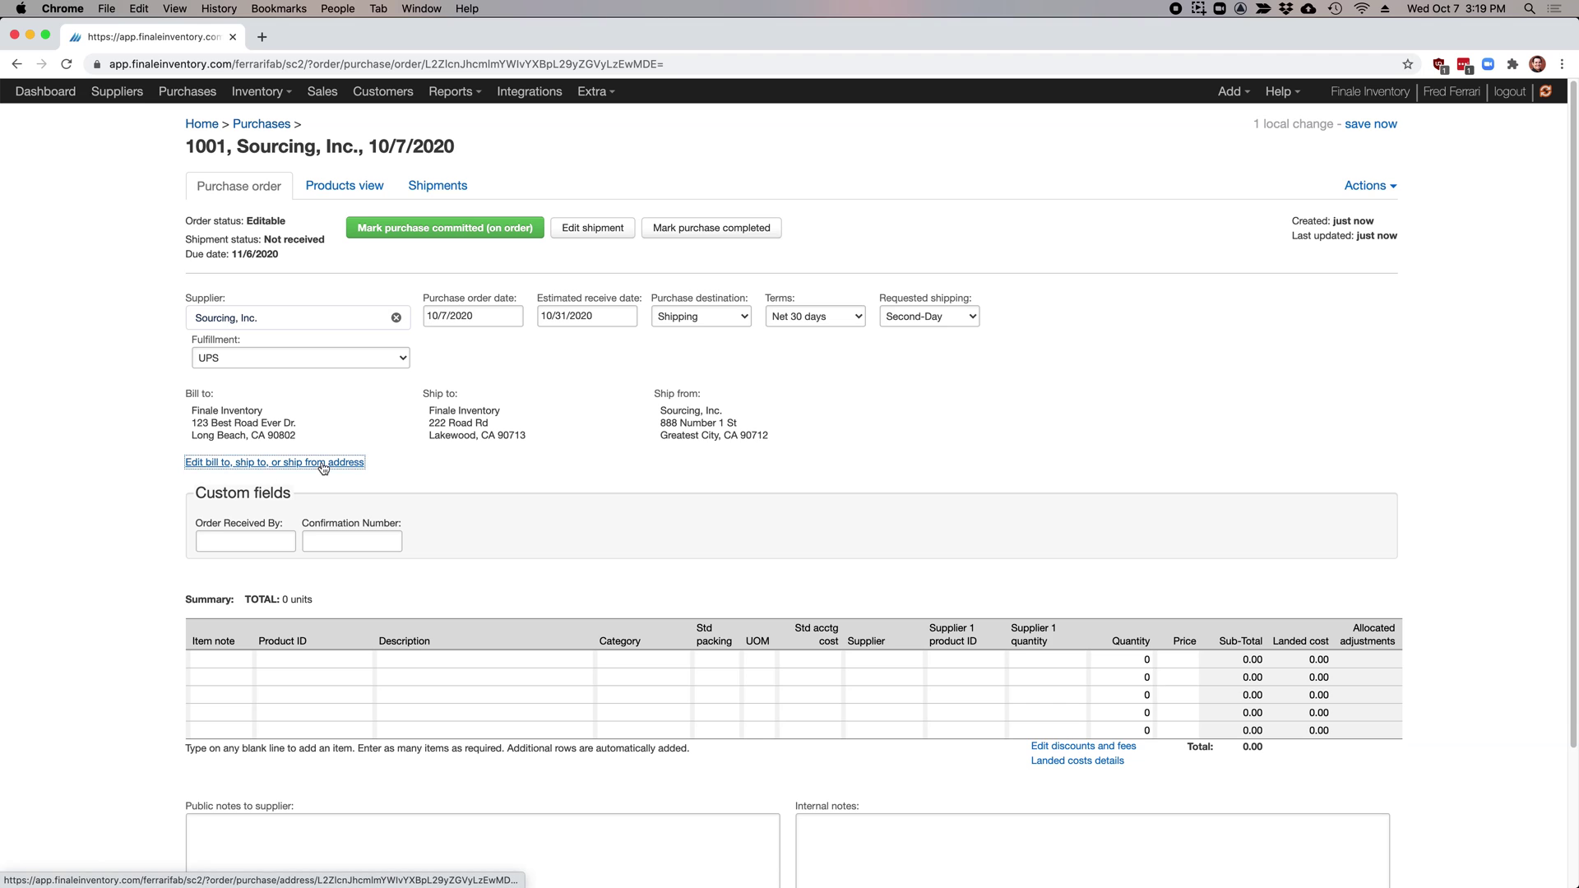
left_click(686, 245)
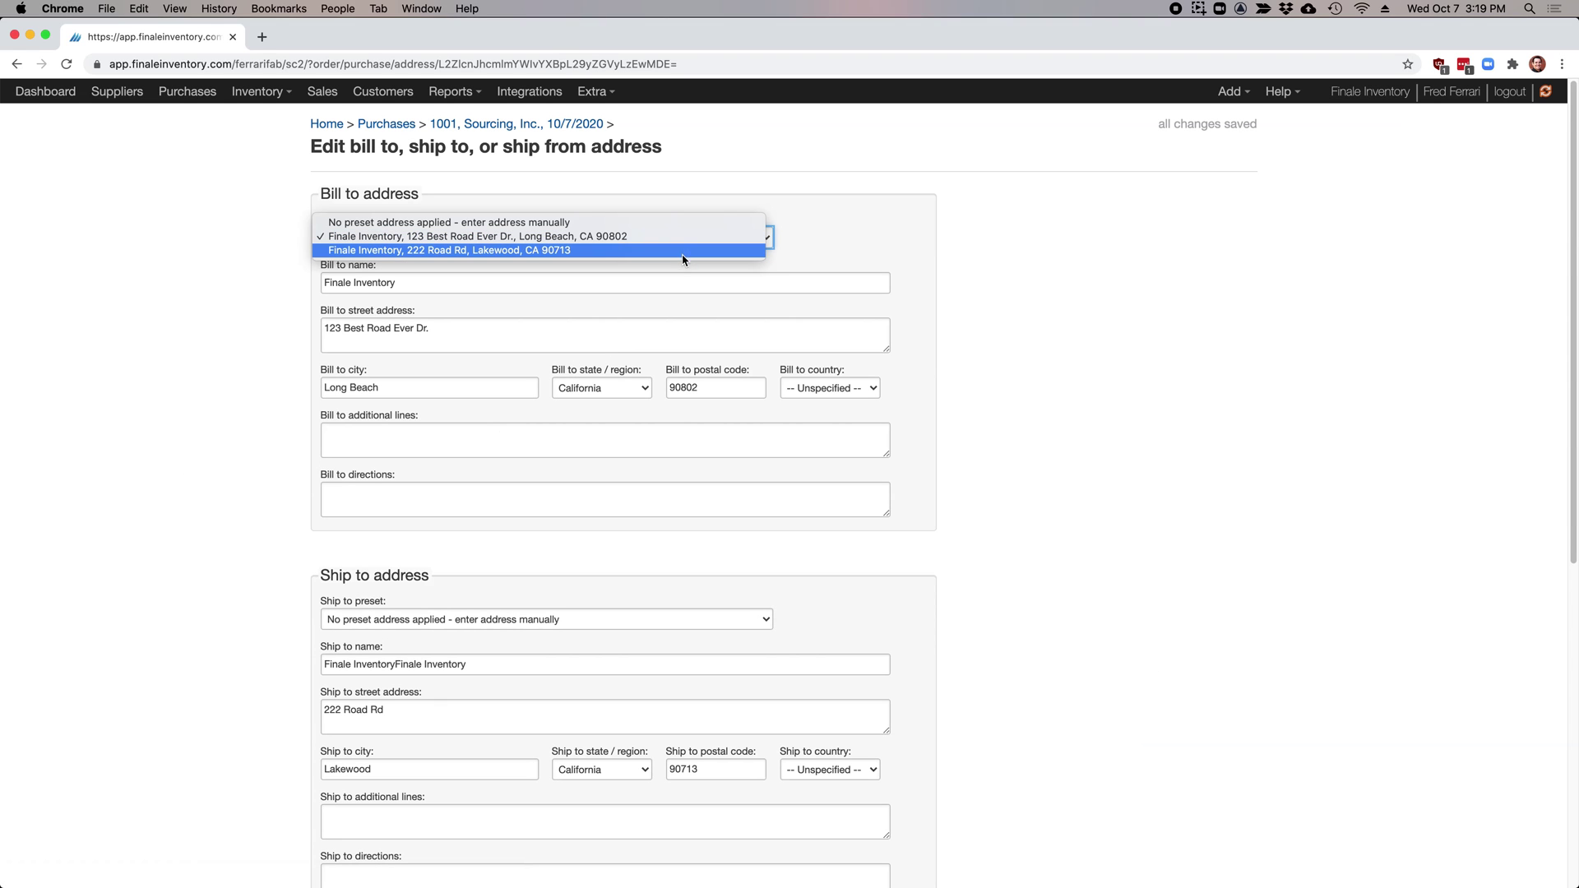
left_click(507, 280)
left_click(499, 338)
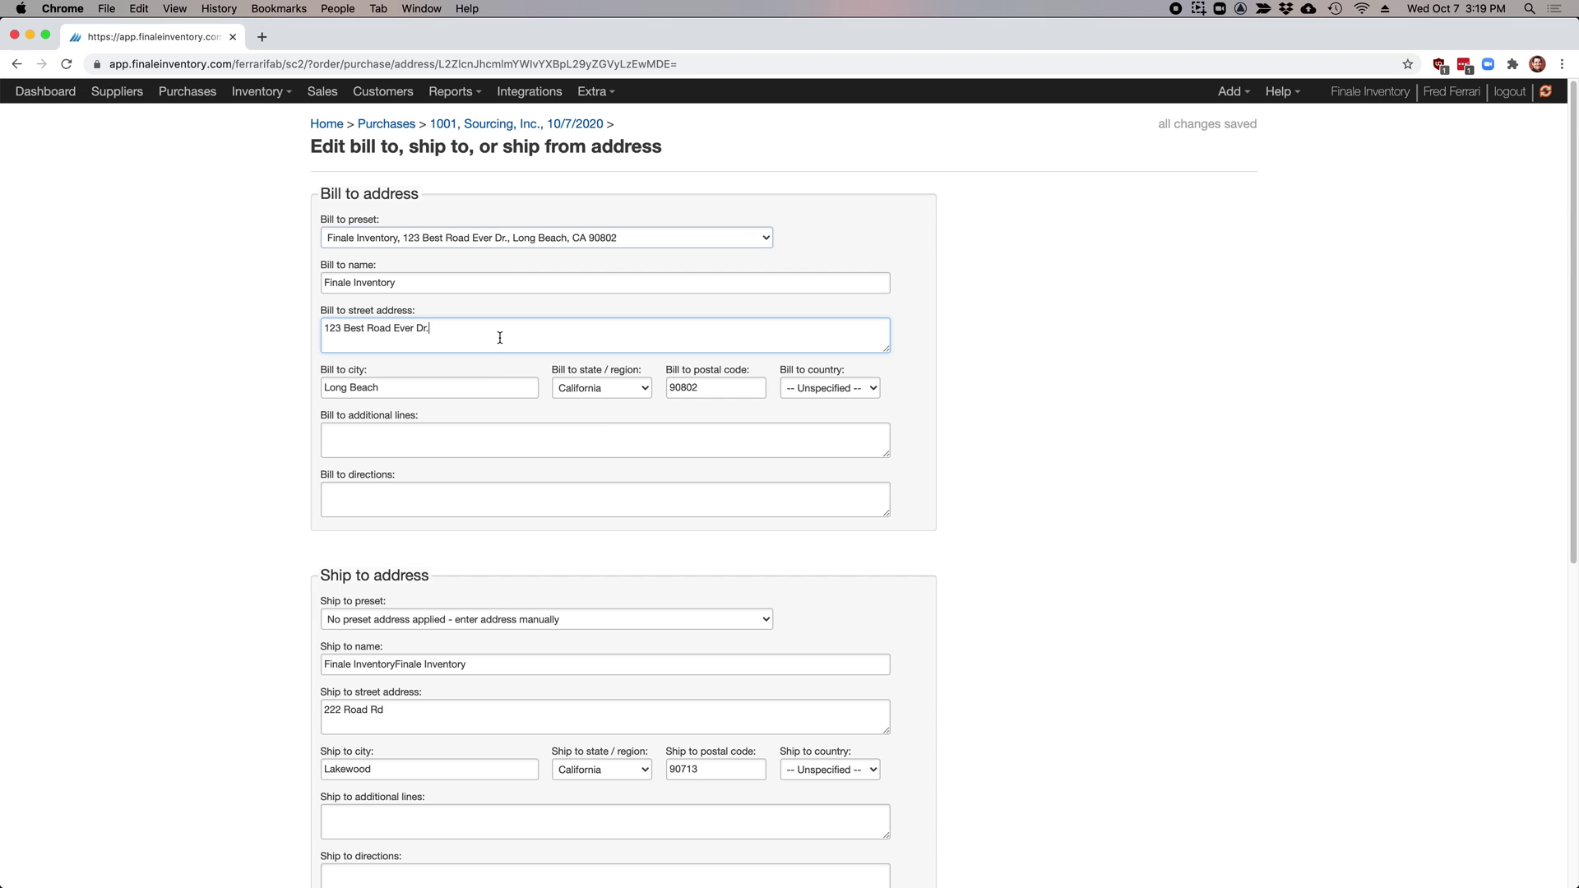
left_click(606, 437)
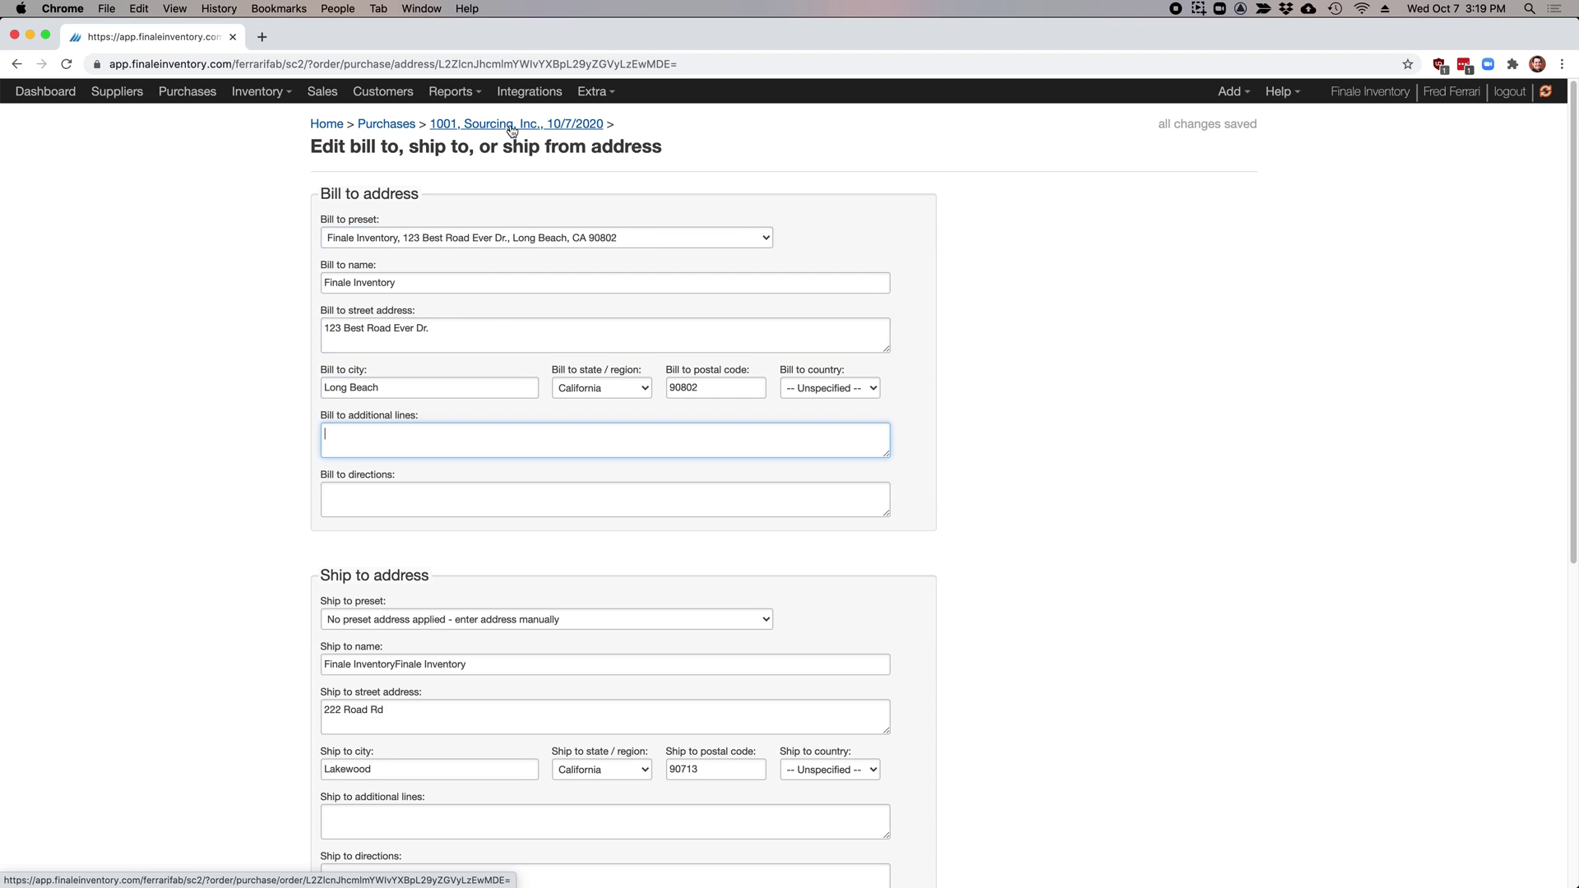
left_click(512, 125)
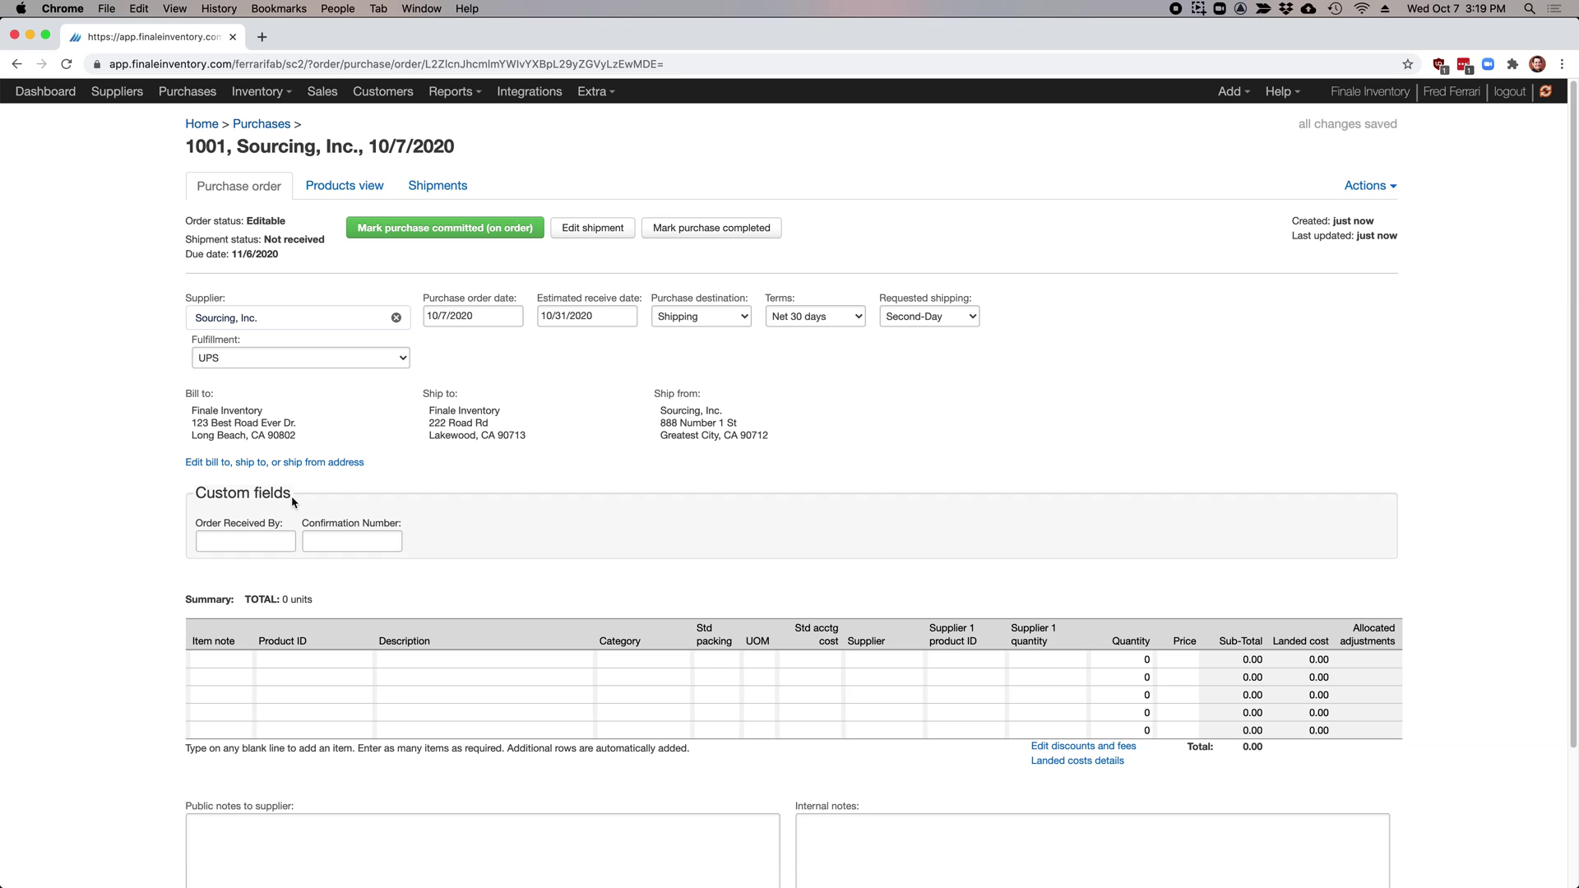
Order 10 of Shirt-01 and 10 of Shirt-02 in the products view, totaling 285.80.
left_click(322, 665)
left_click(321, 660)
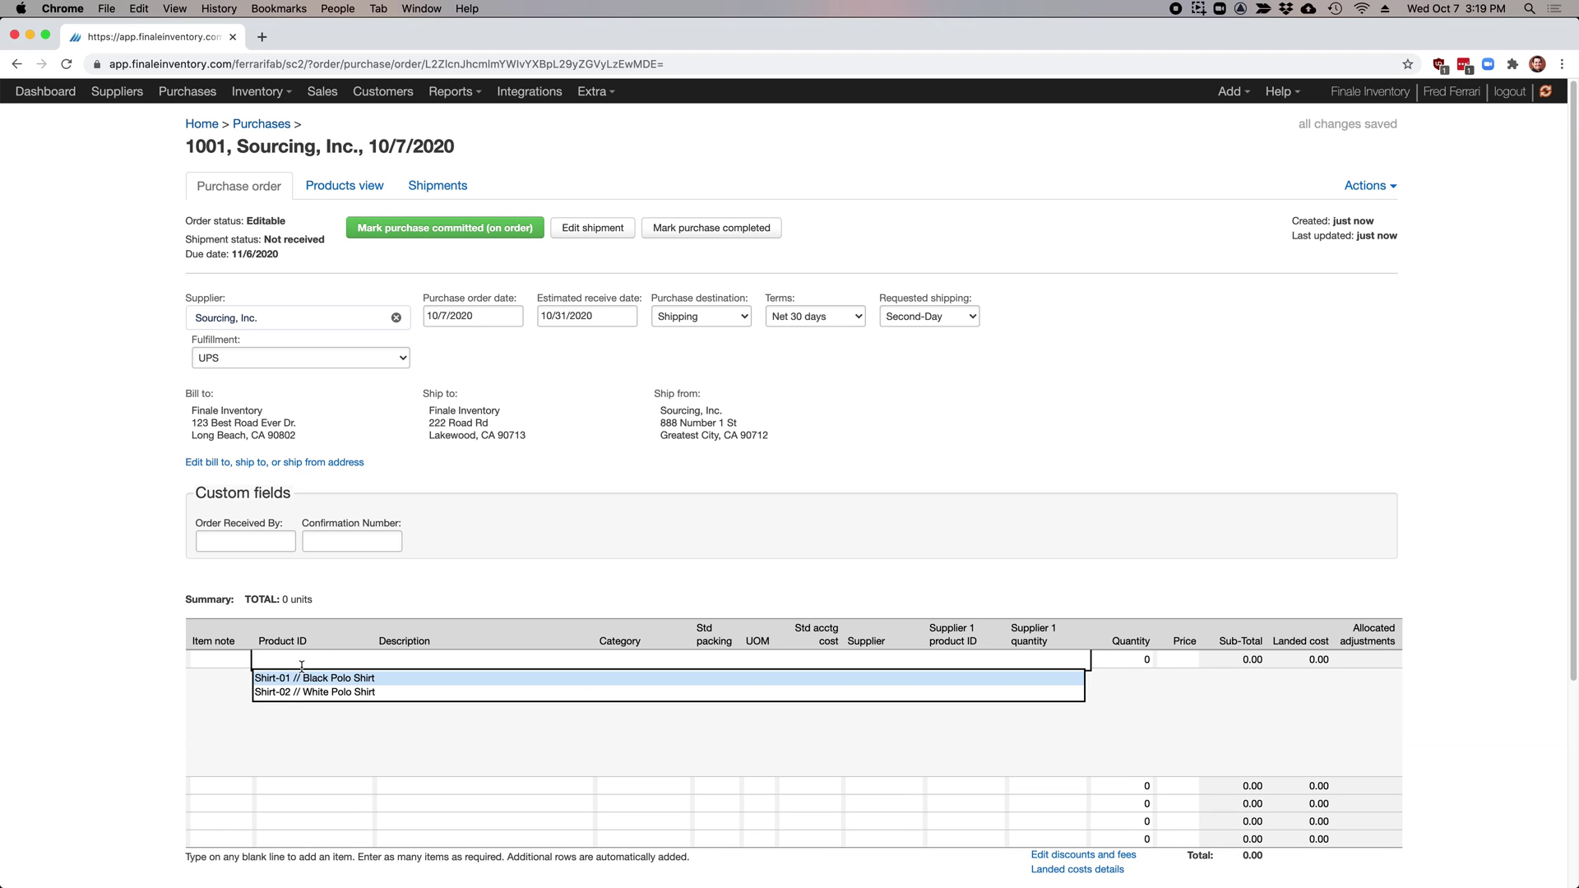
left_click(344, 186)
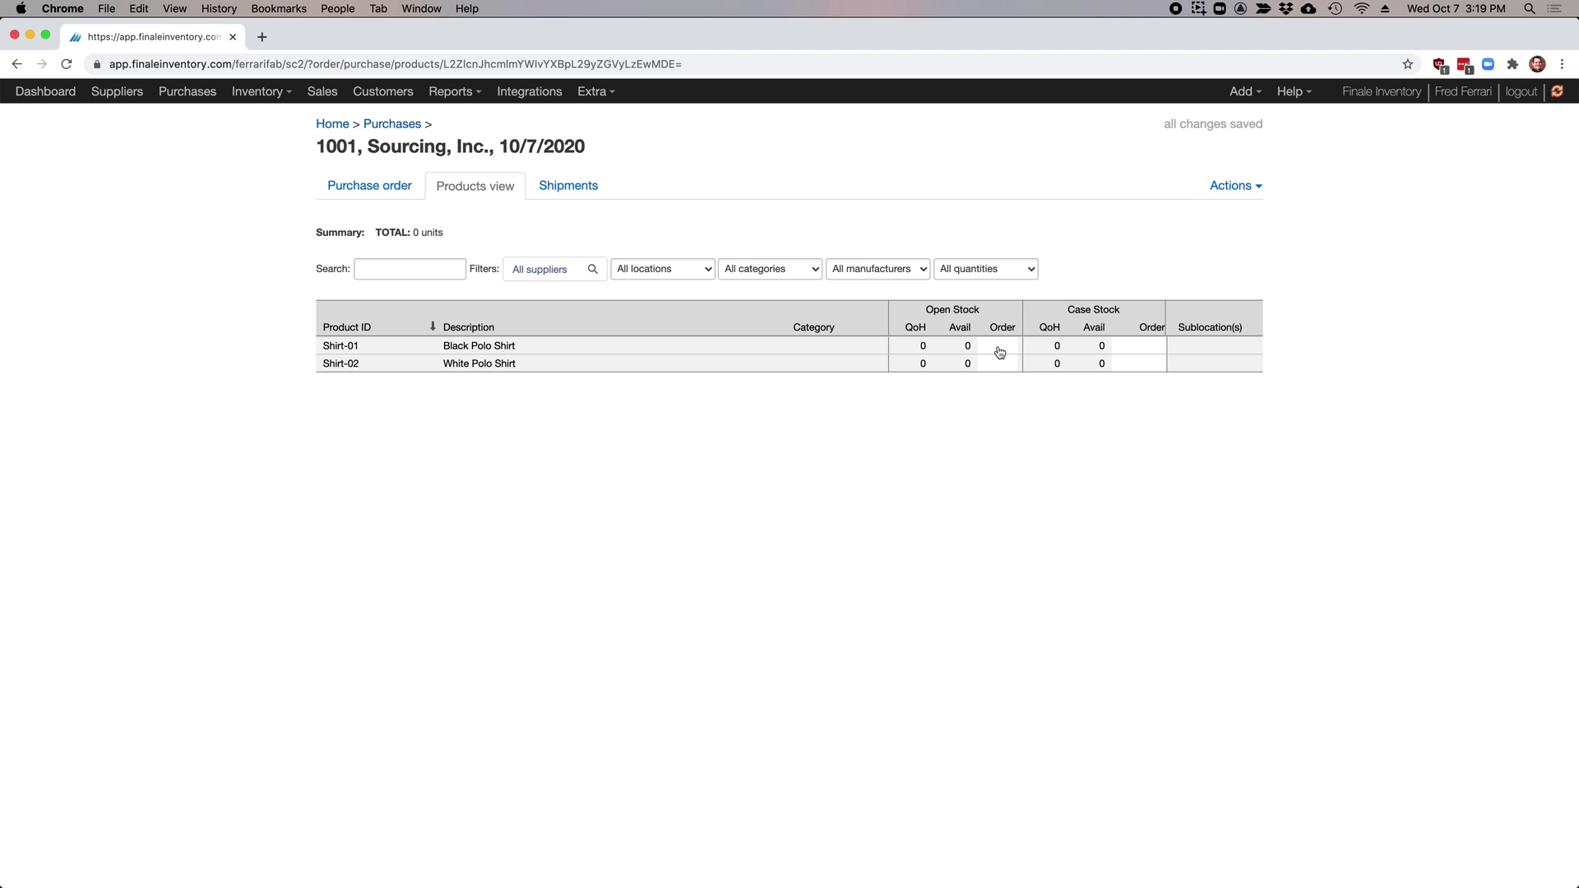
left_click(999, 352)
type("10")
left_click(997, 367)
type("10")
left_click(1008, 400)
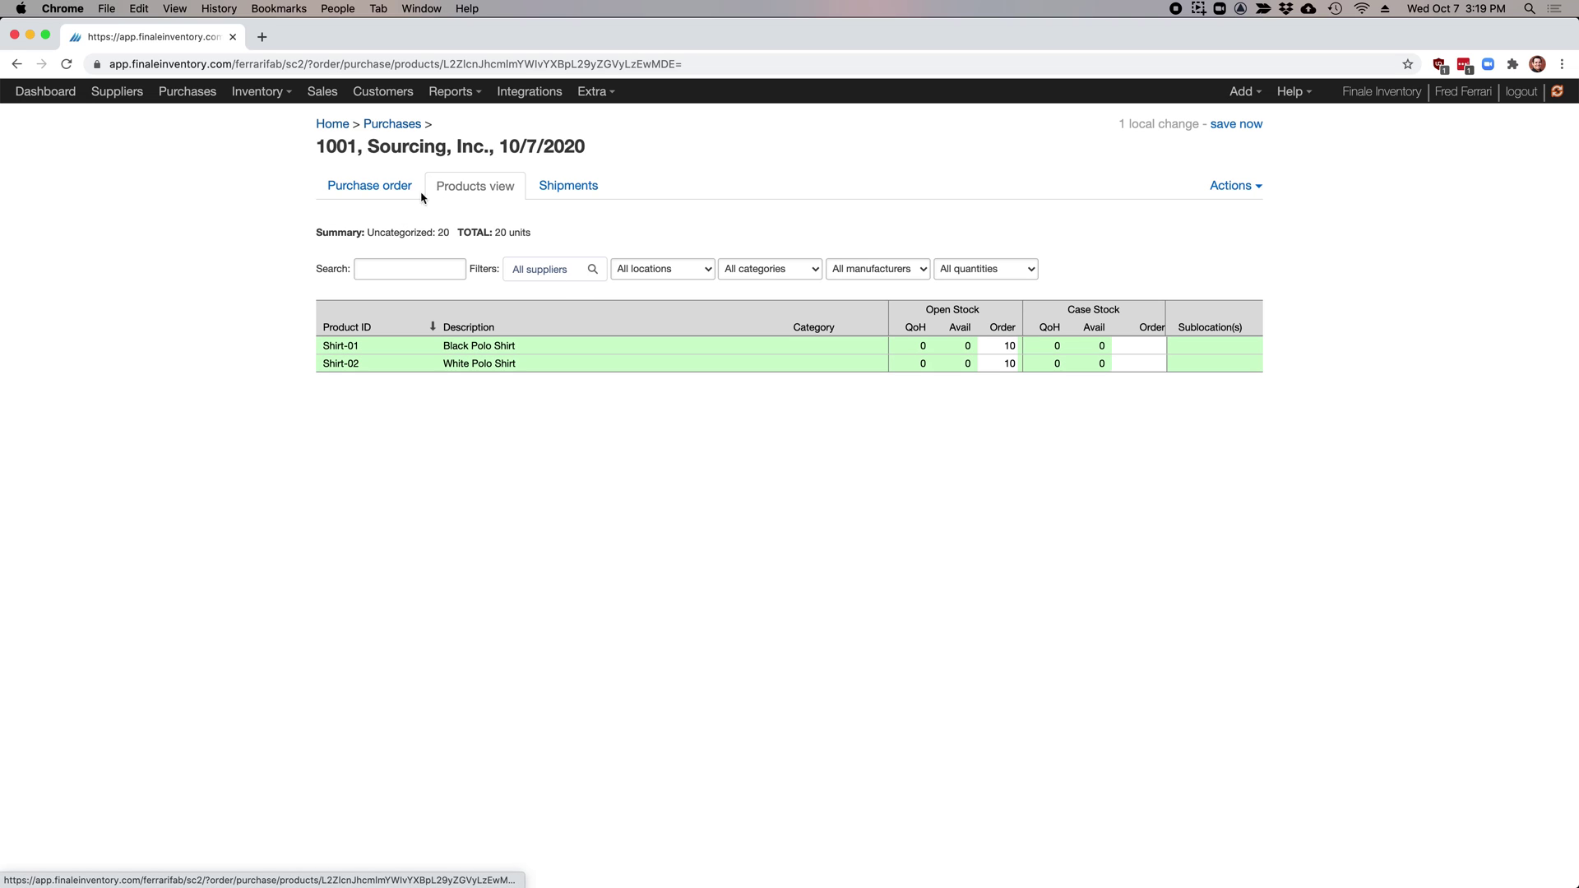
left_click(377, 185)
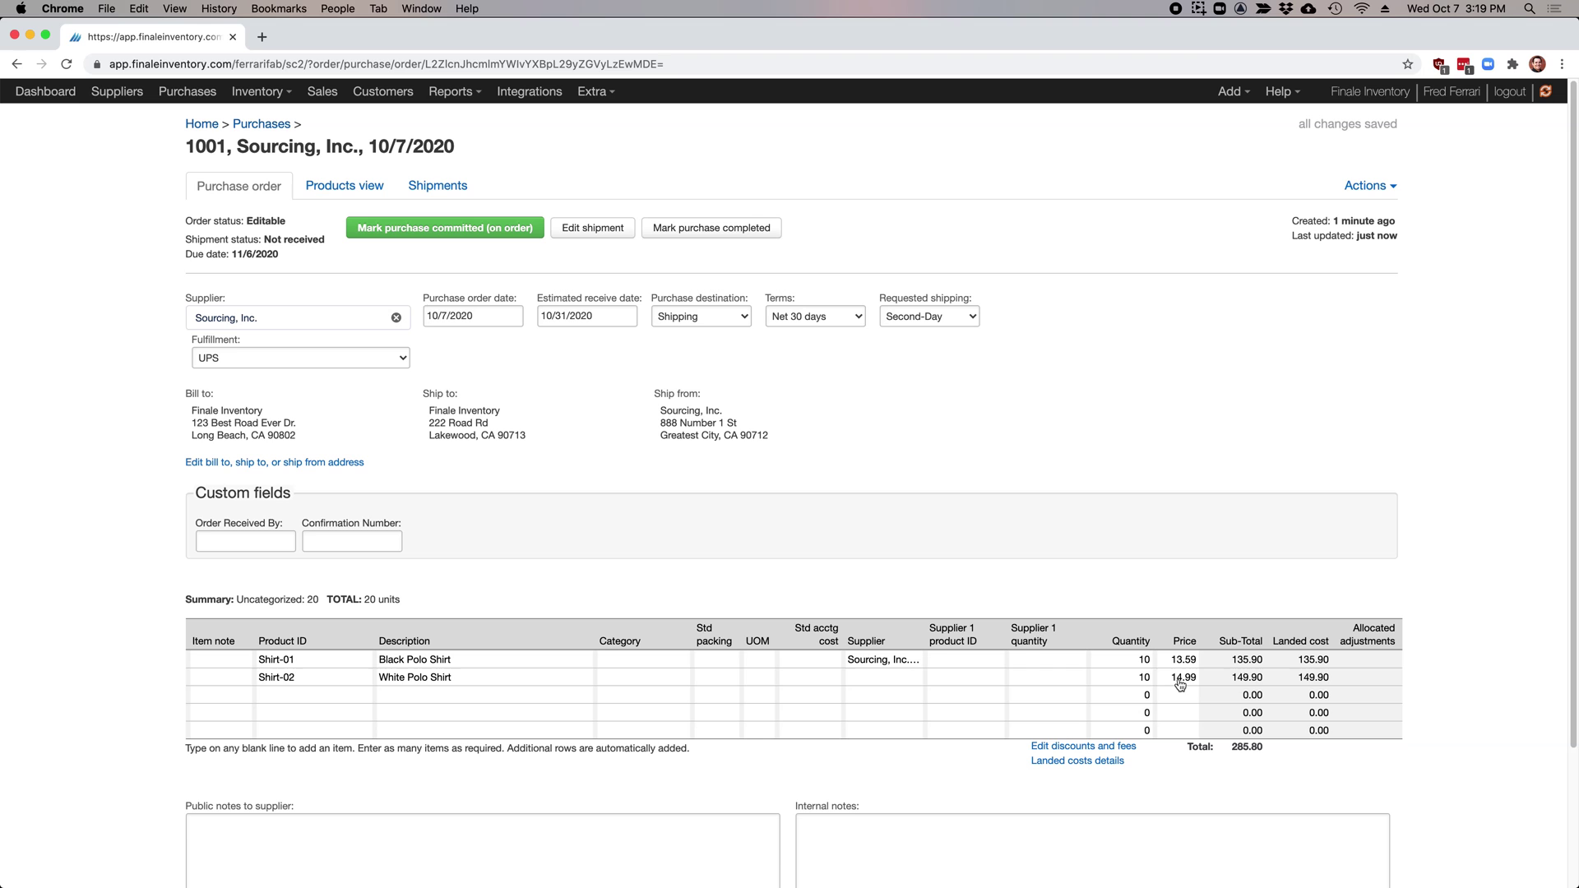
Switch the order's supplier to BUY BUY BUY, then clear the supplier field.
left_click(317, 325)
left_click(245, 364)
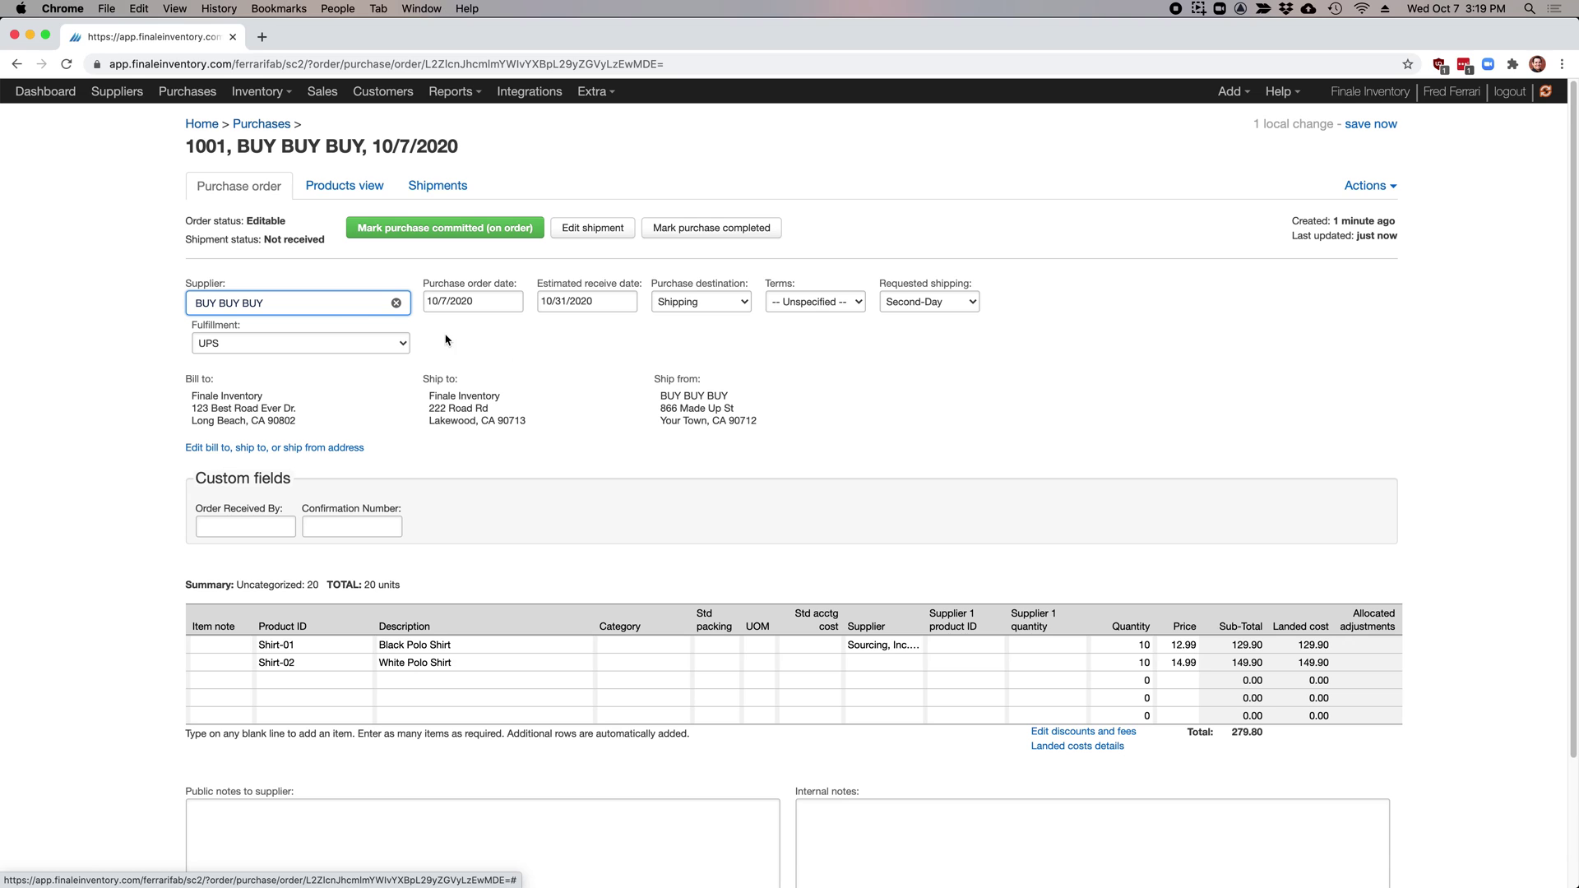
left_click(362, 312)
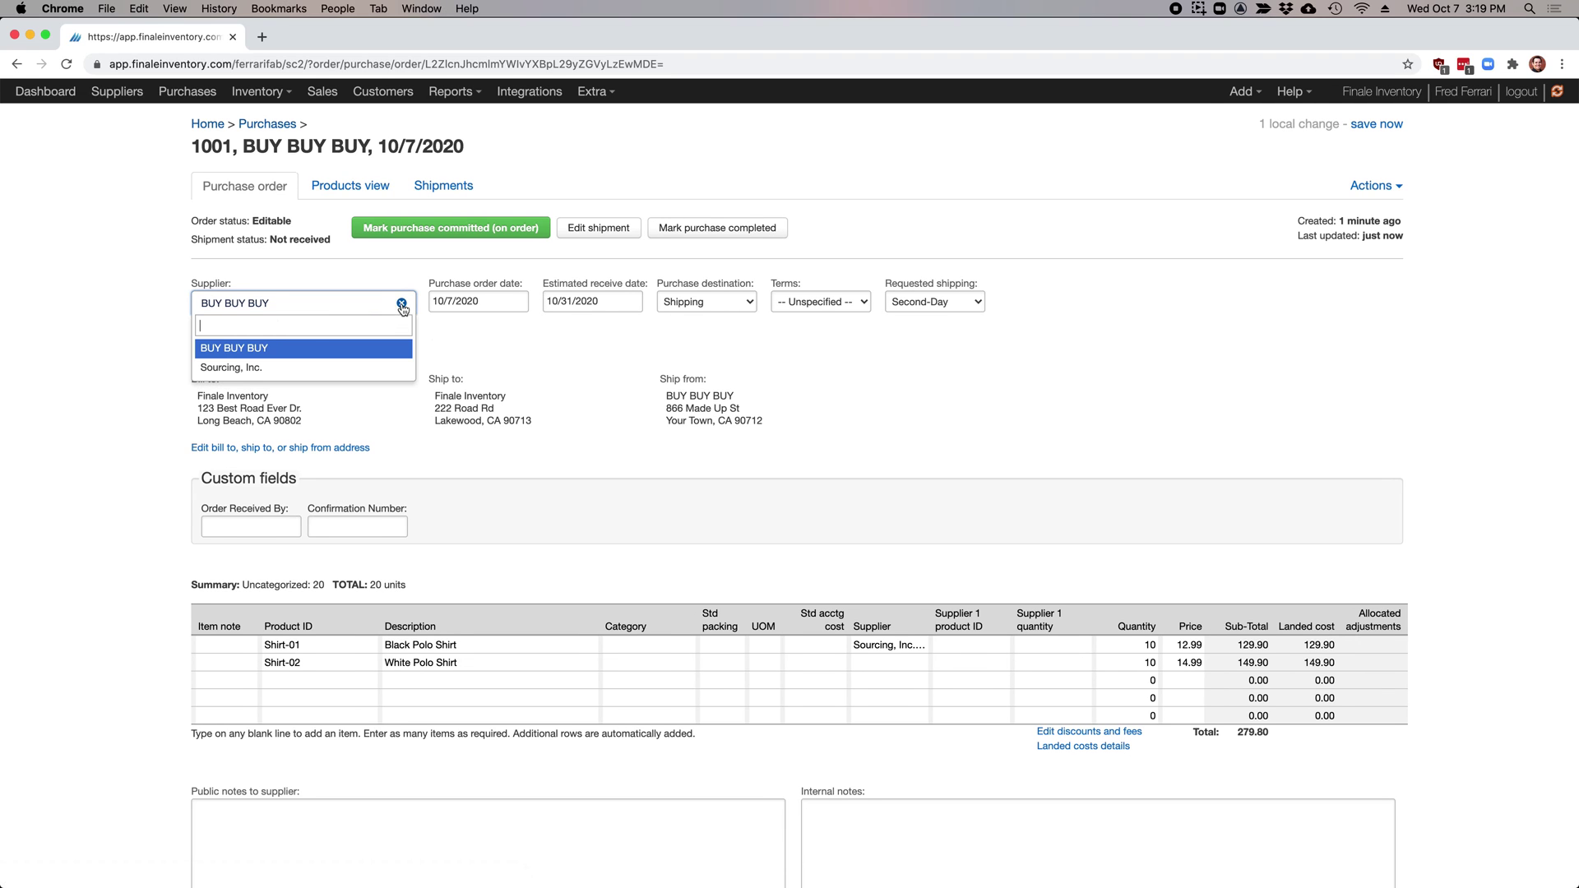
left_click(402, 312)
left_click(397, 303)
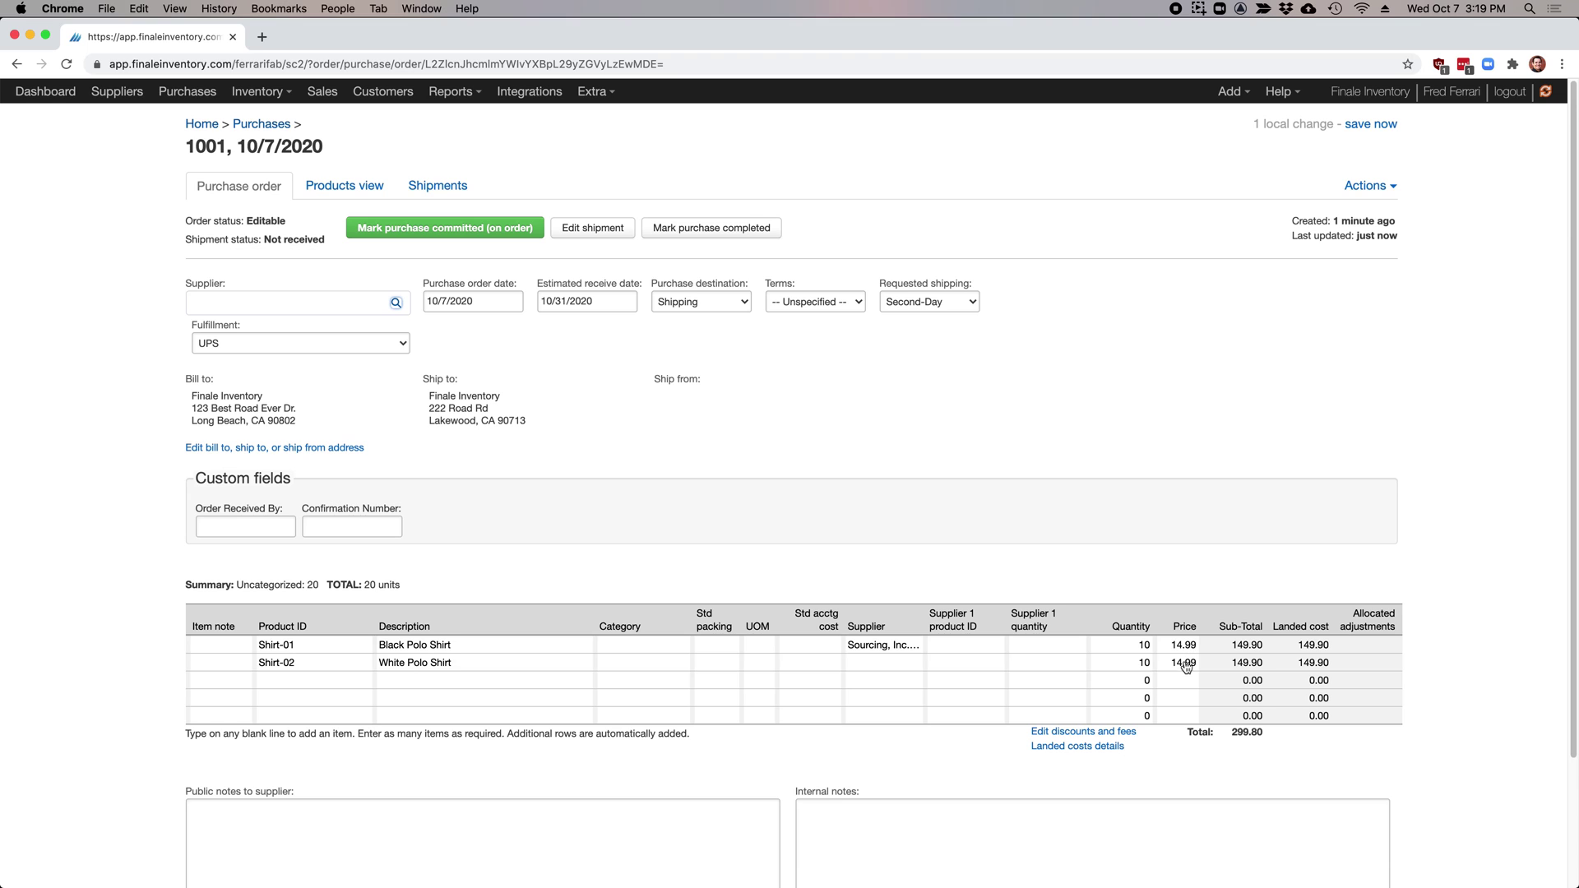
Set the order's supplier back to Sourcing, Inc.
left_click(324, 313)
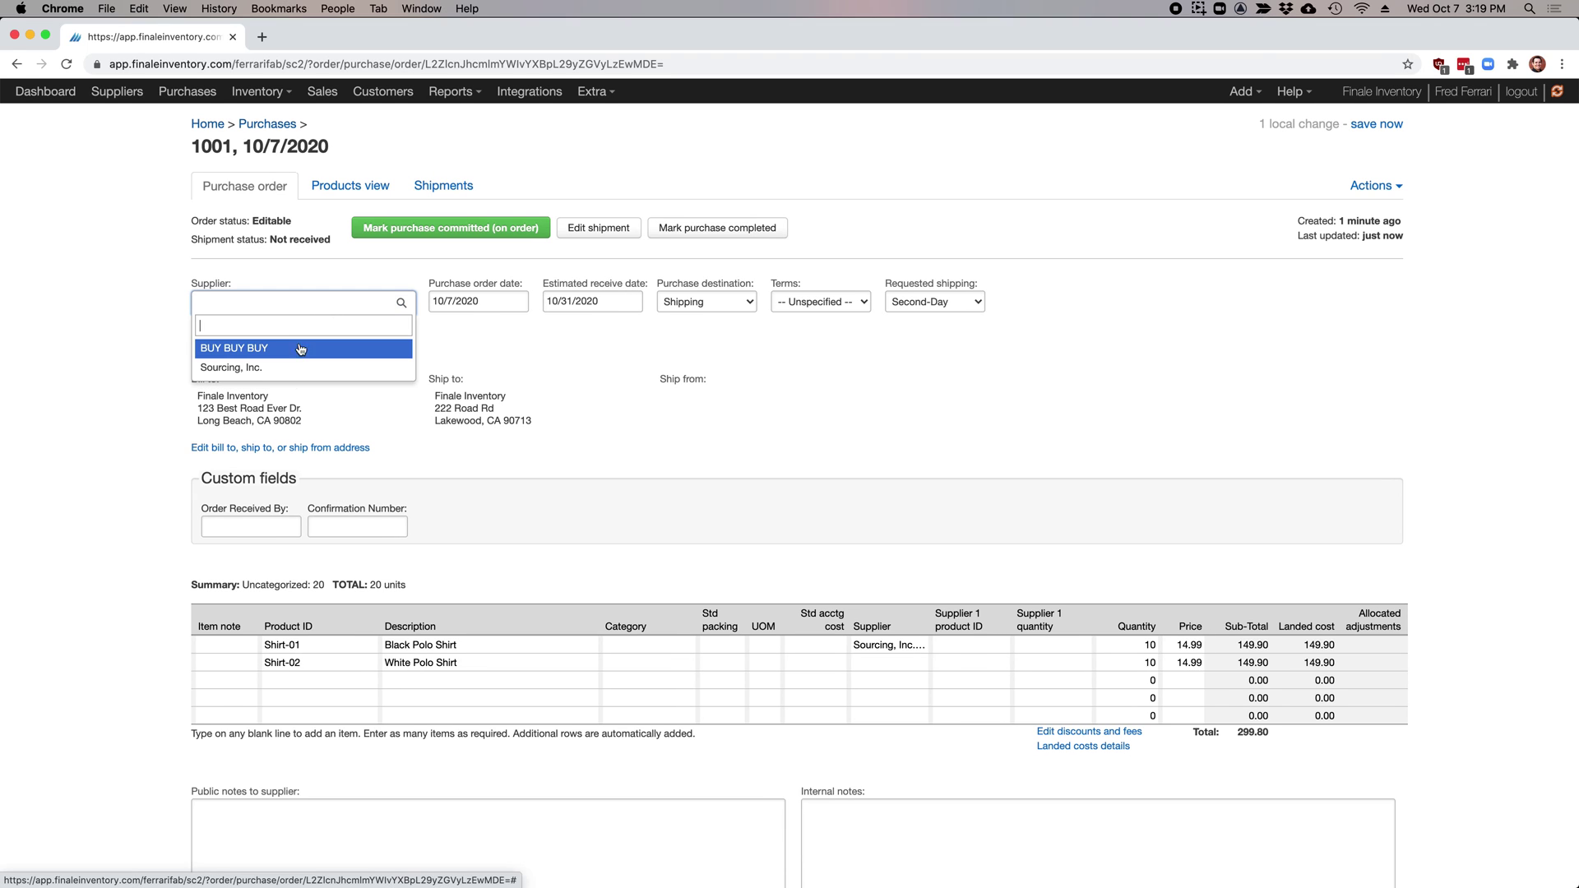
left_click(239, 369)
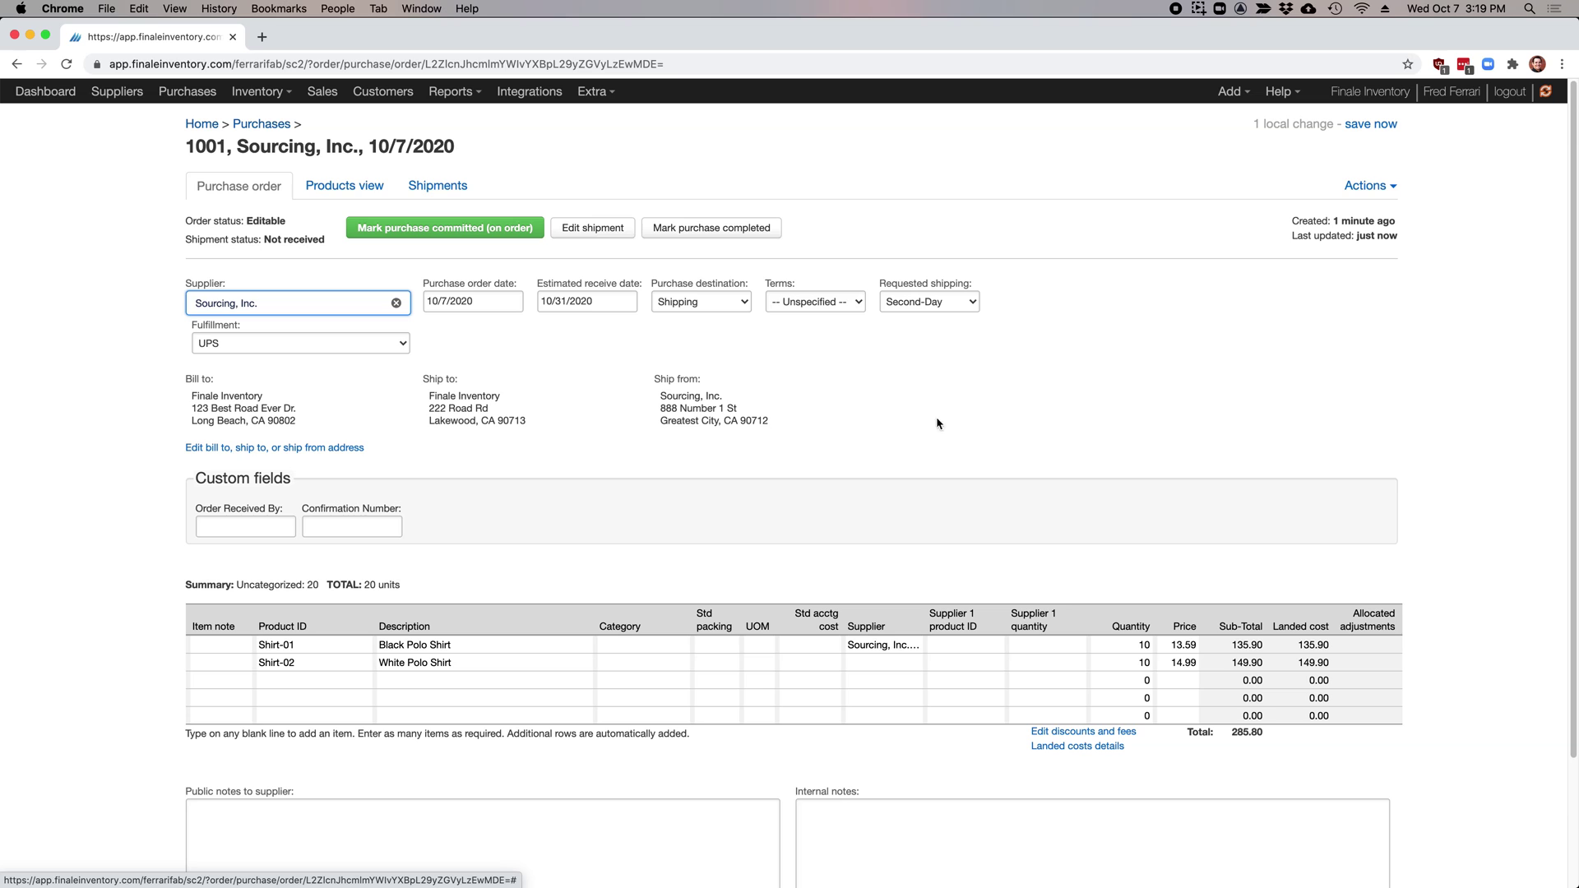
left_click(1216, 421)
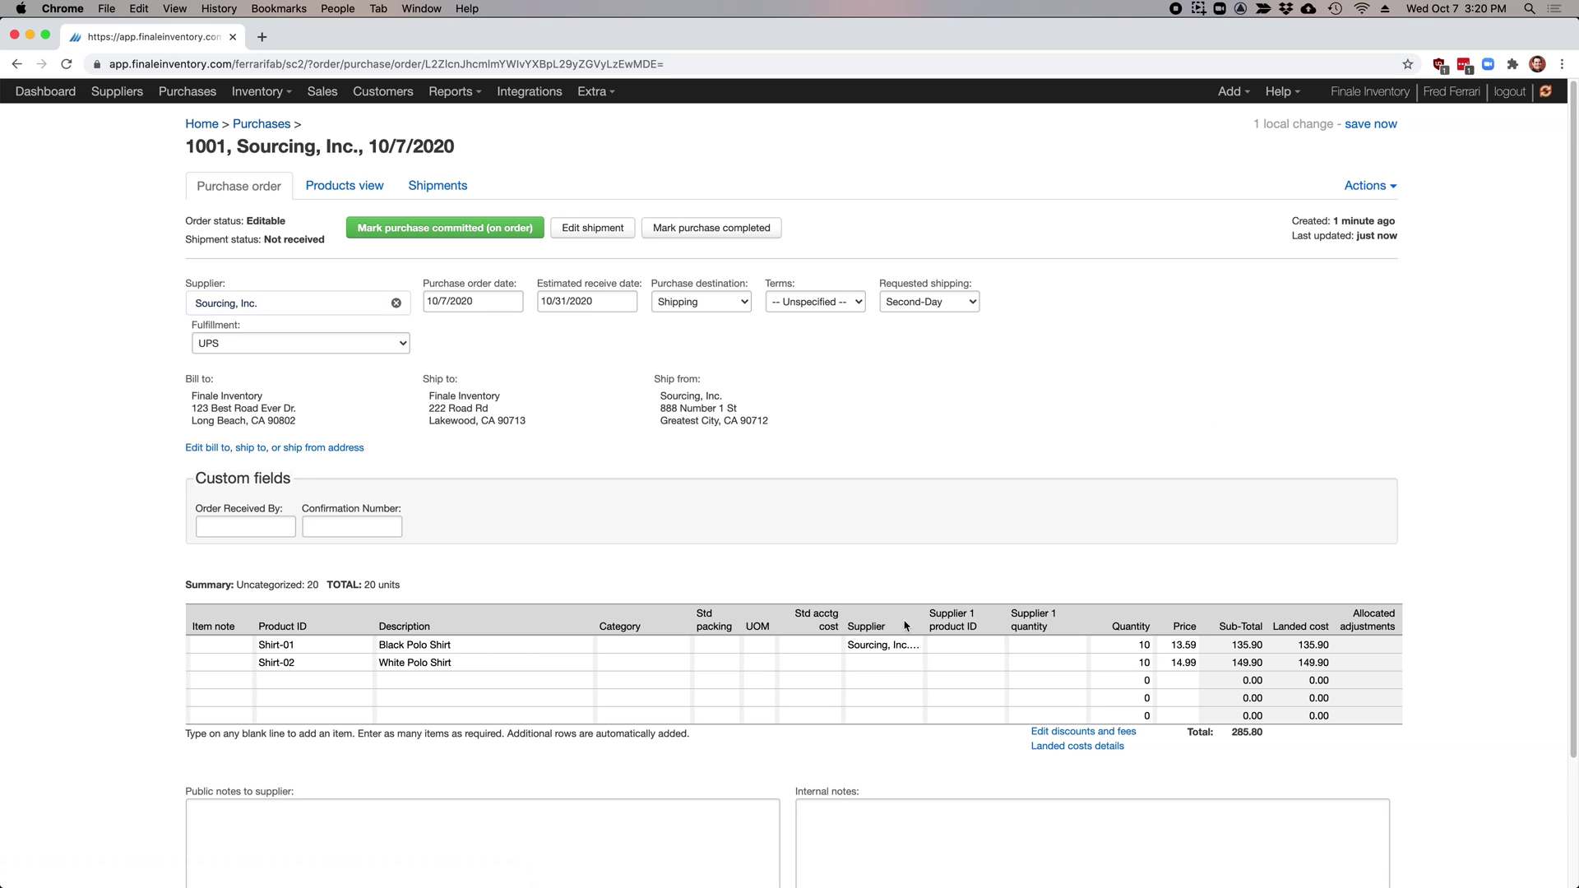
Commit order 1001 and print the Purchase Order w/Barcode PDF, then close it.
left_click(451, 233)
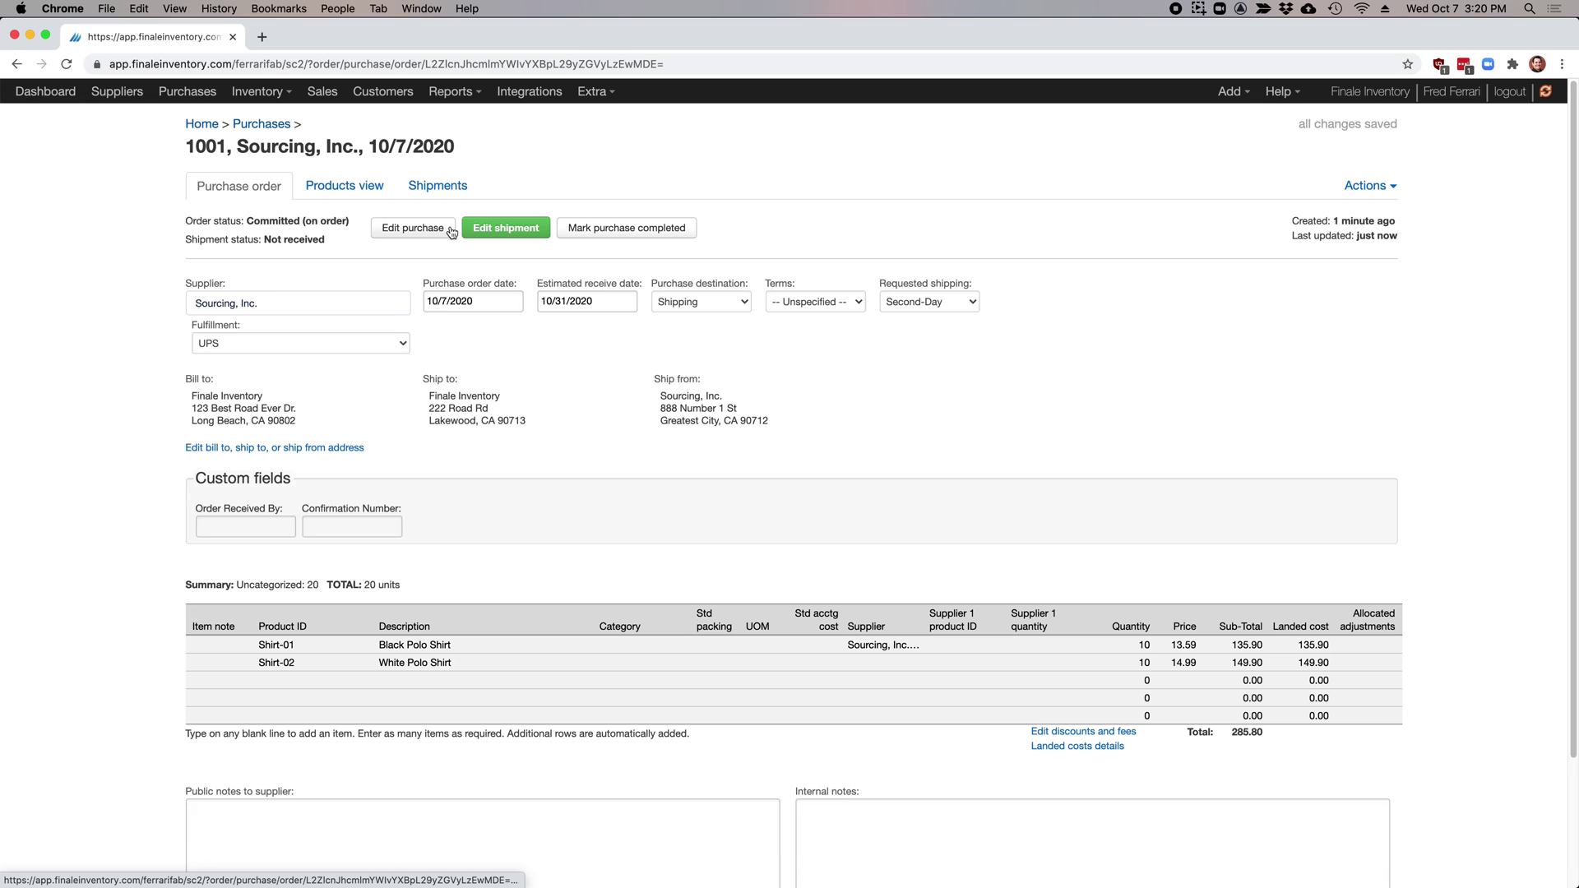
left_click(1369, 186)
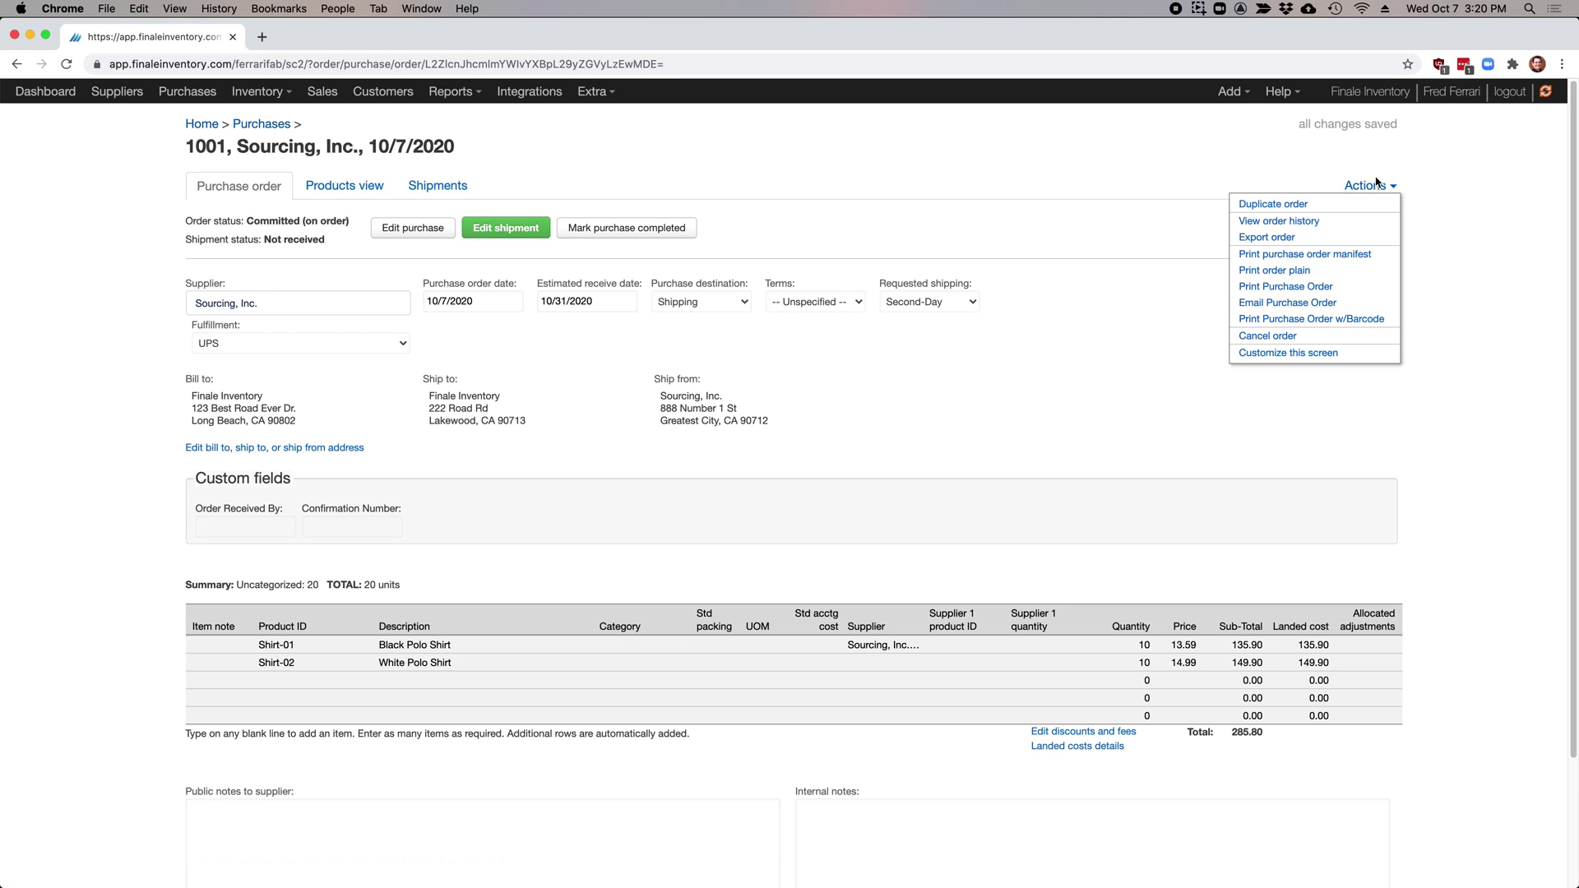
left_click(1331, 321)
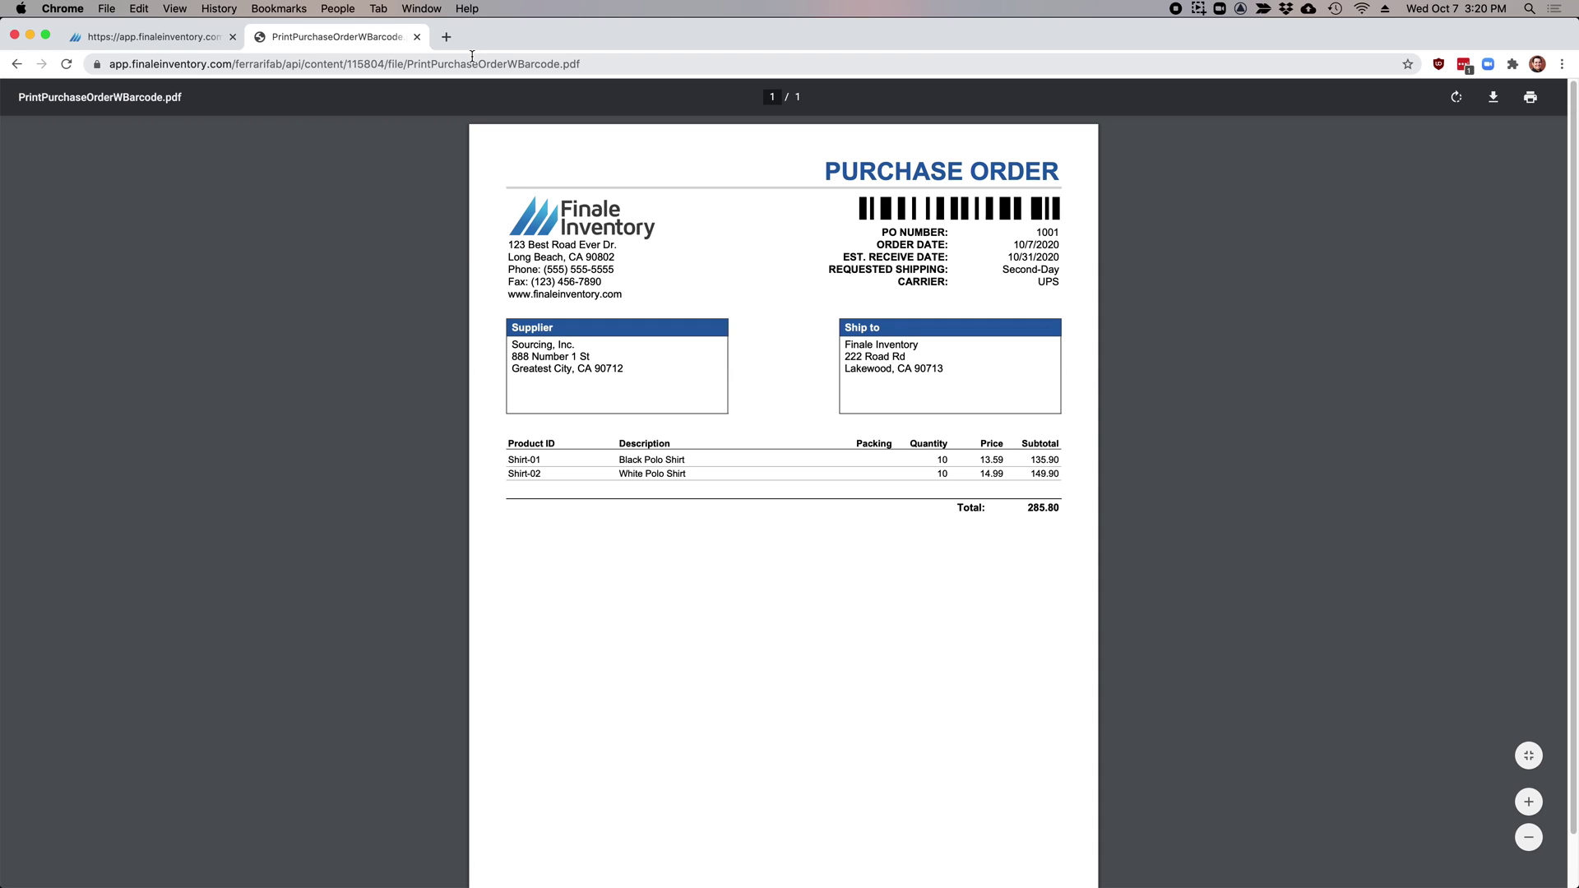
left_click(417, 37)
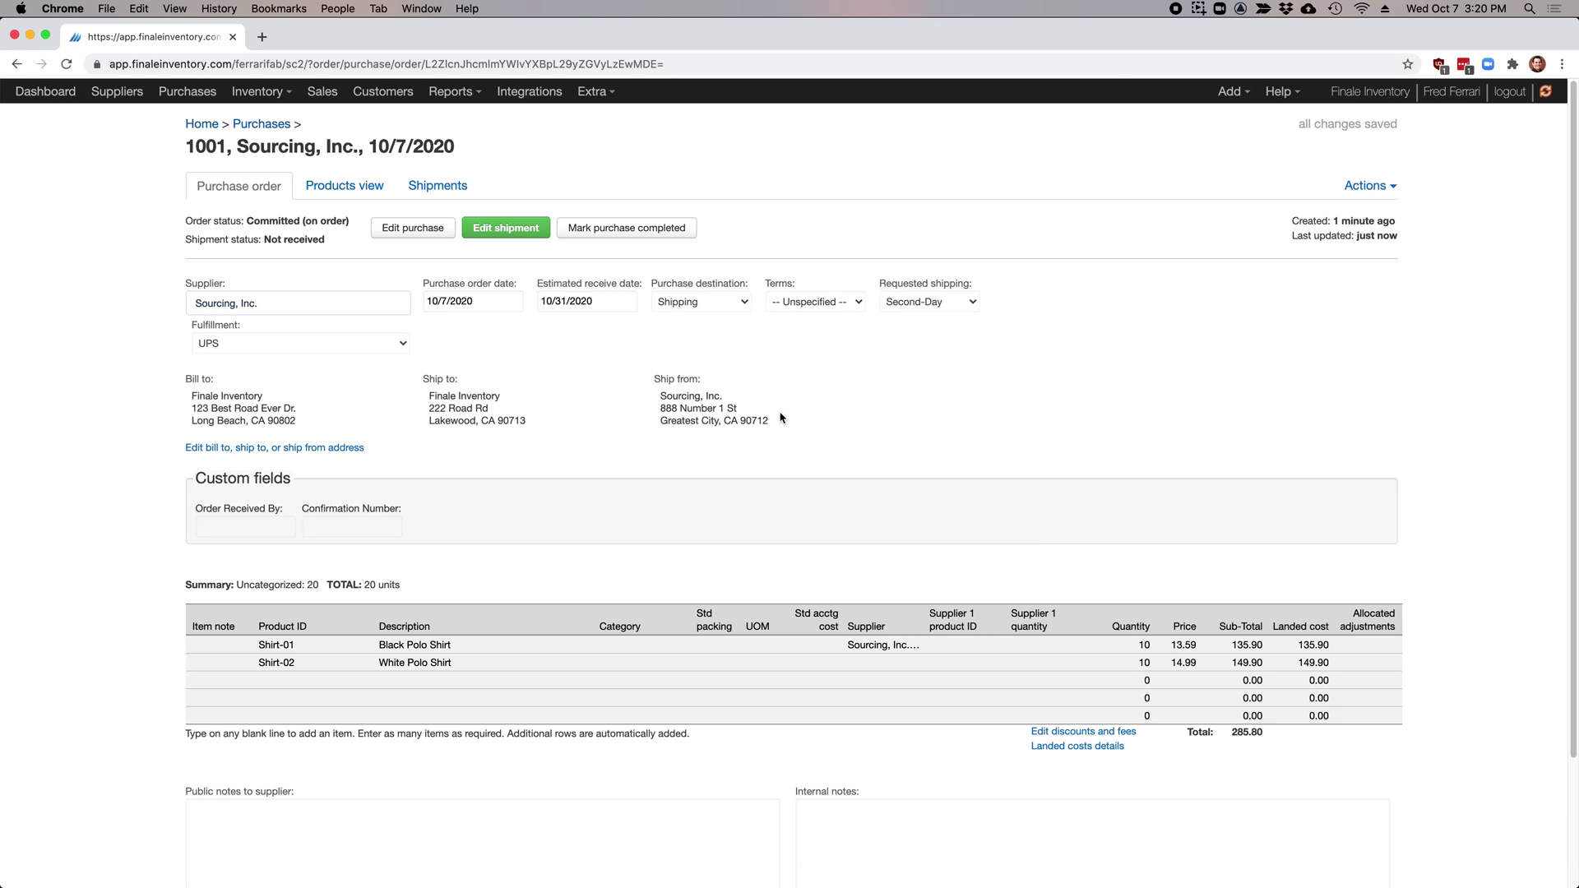
Show Inventory Stock and expand Shirt-01 and Shirt-02 to see 10 units each due 10/31/2020.
left_click(261, 124)
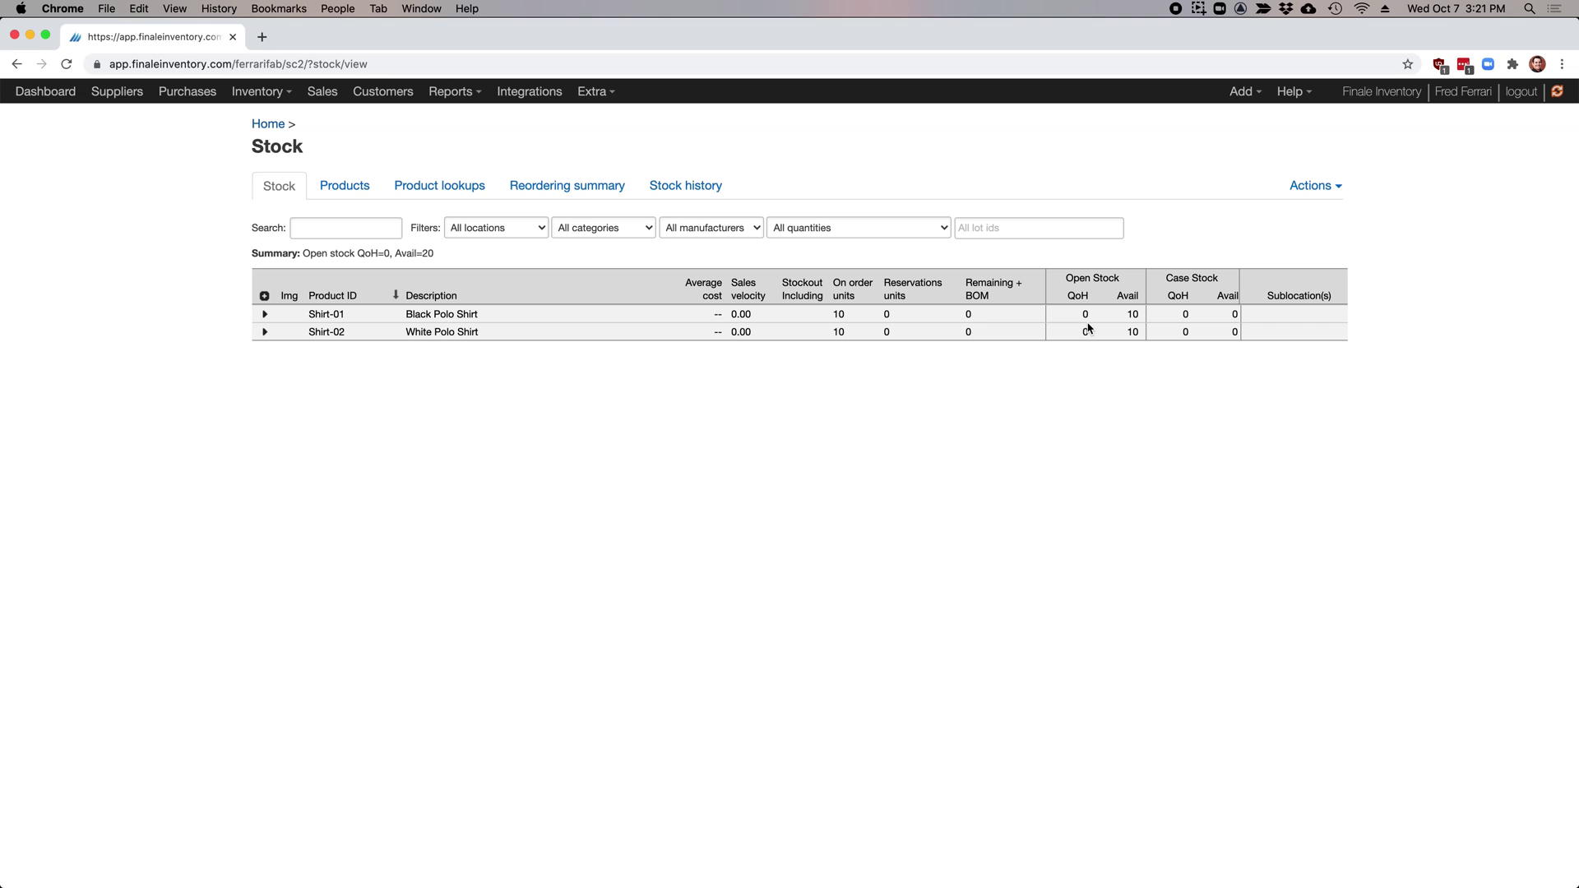
left_click(264, 315)
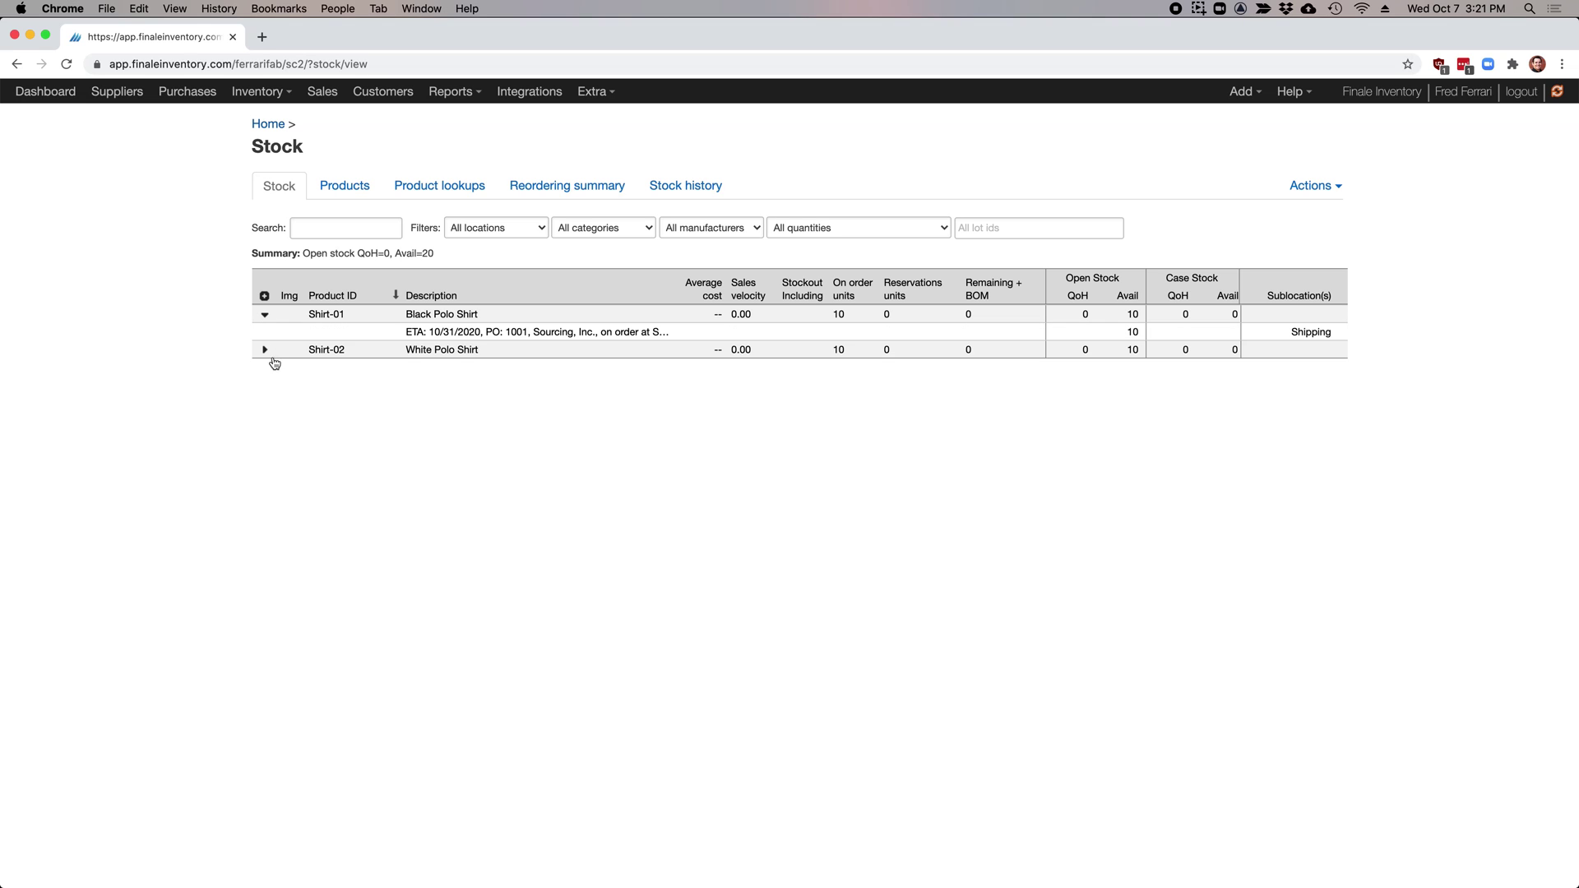
left_click(264, 350)
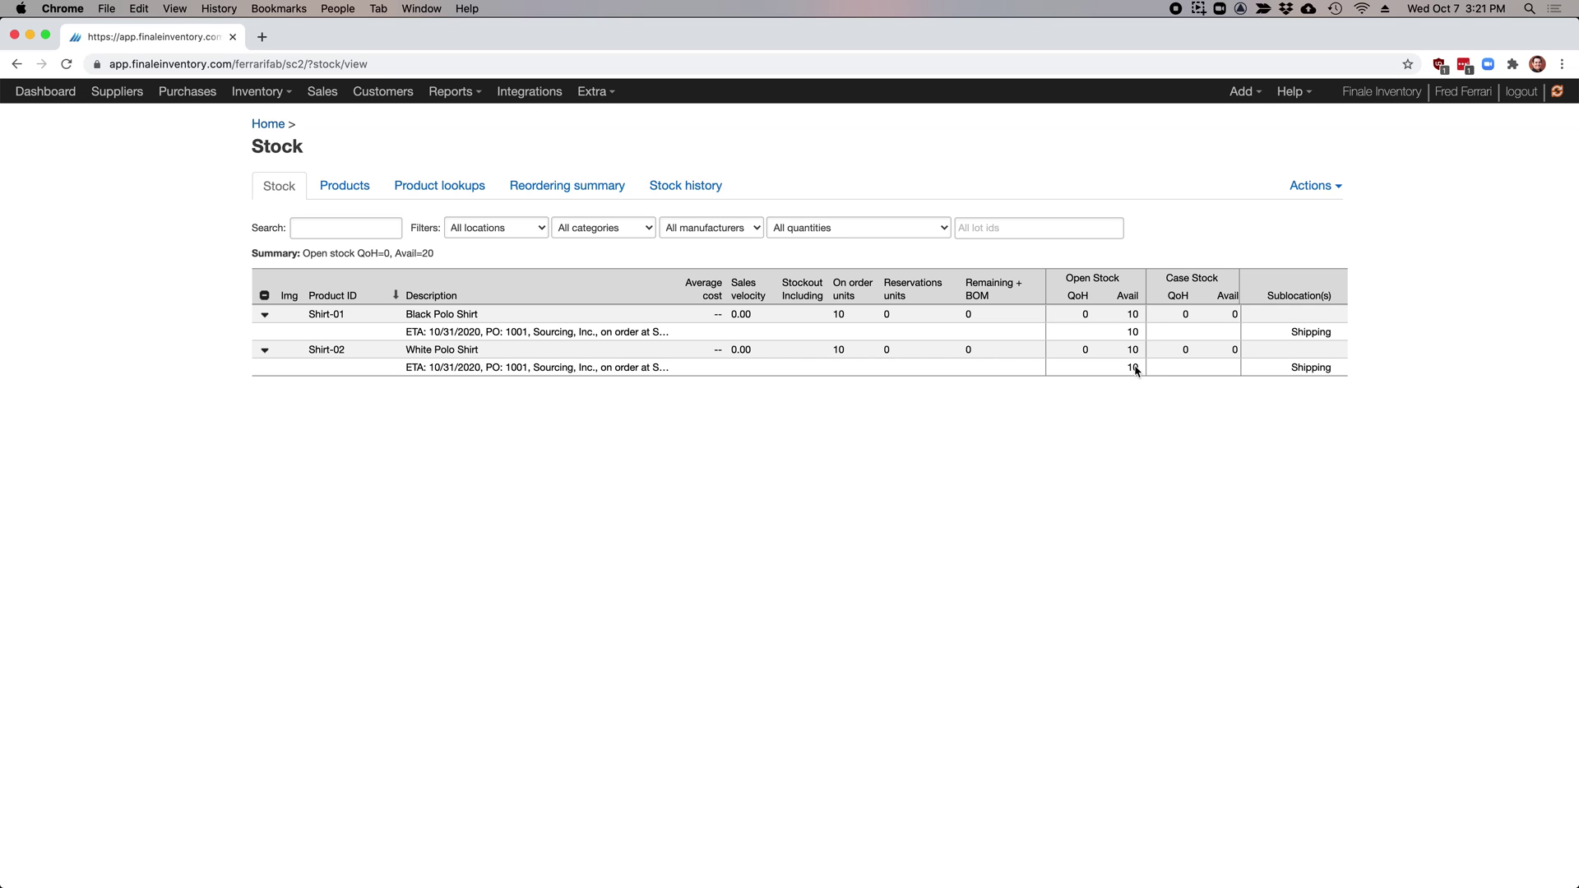
Open order 1001 from the Purchases list via the home dashboard.
left_click(270, 126)
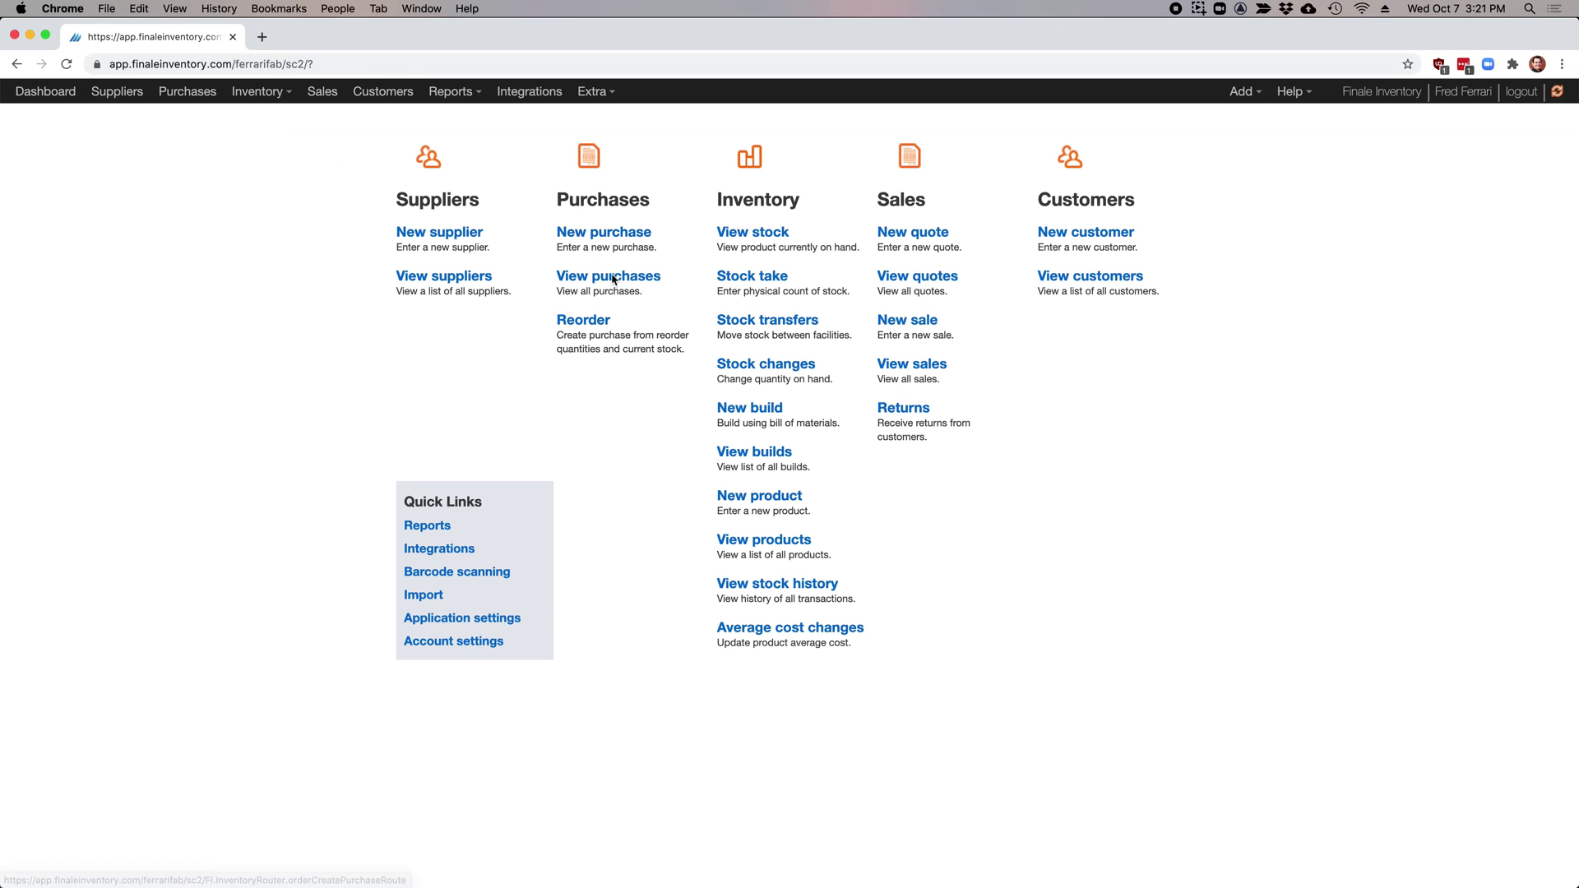
left_click(614, 278)
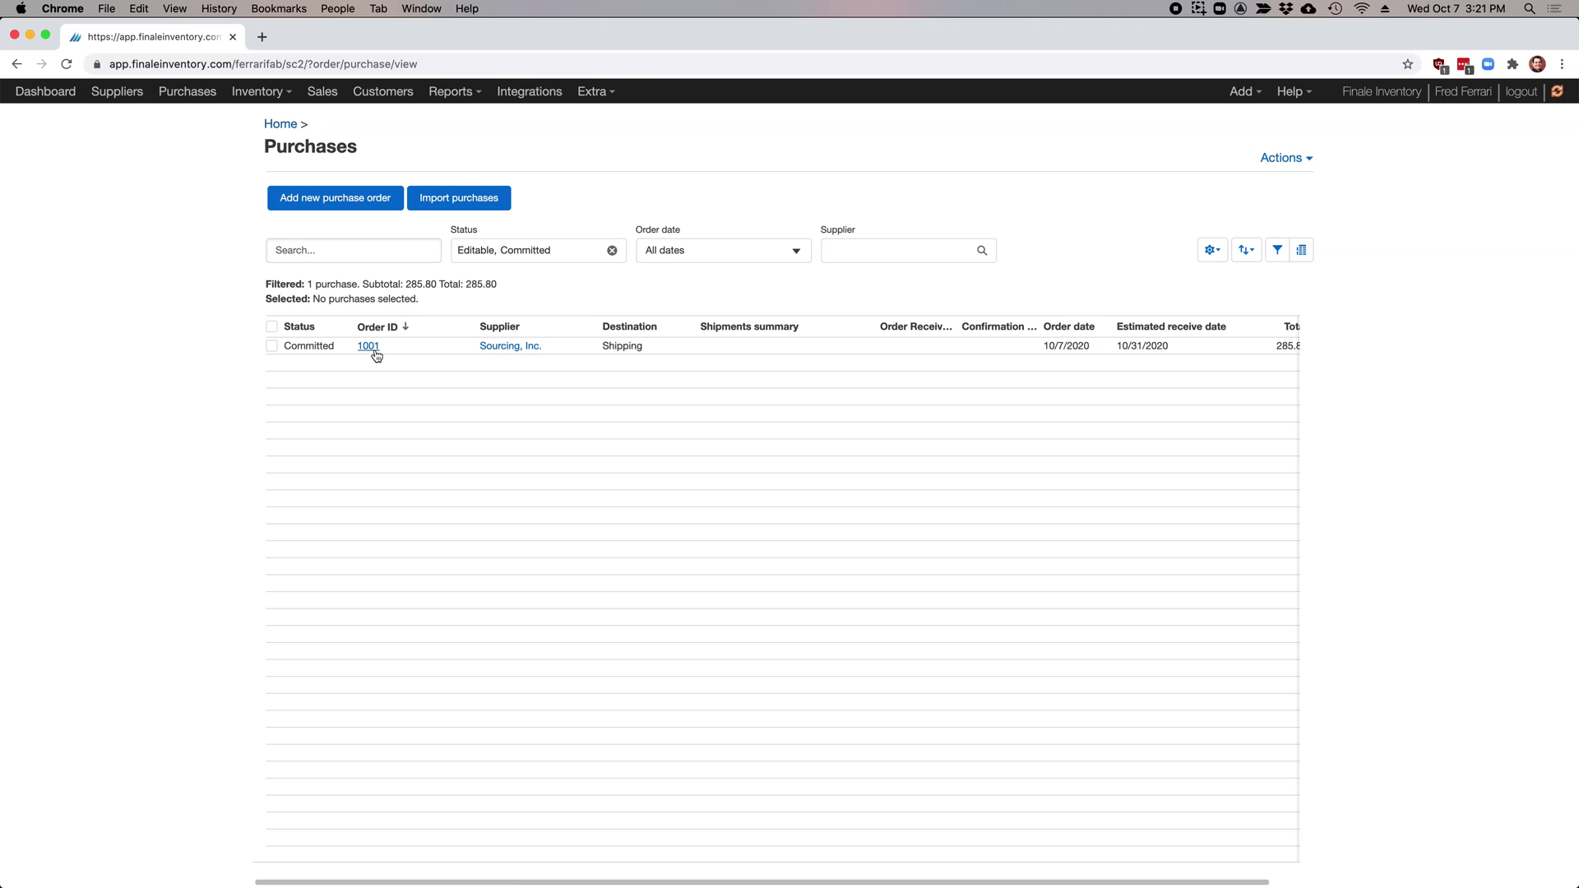
left_click(368, 346)
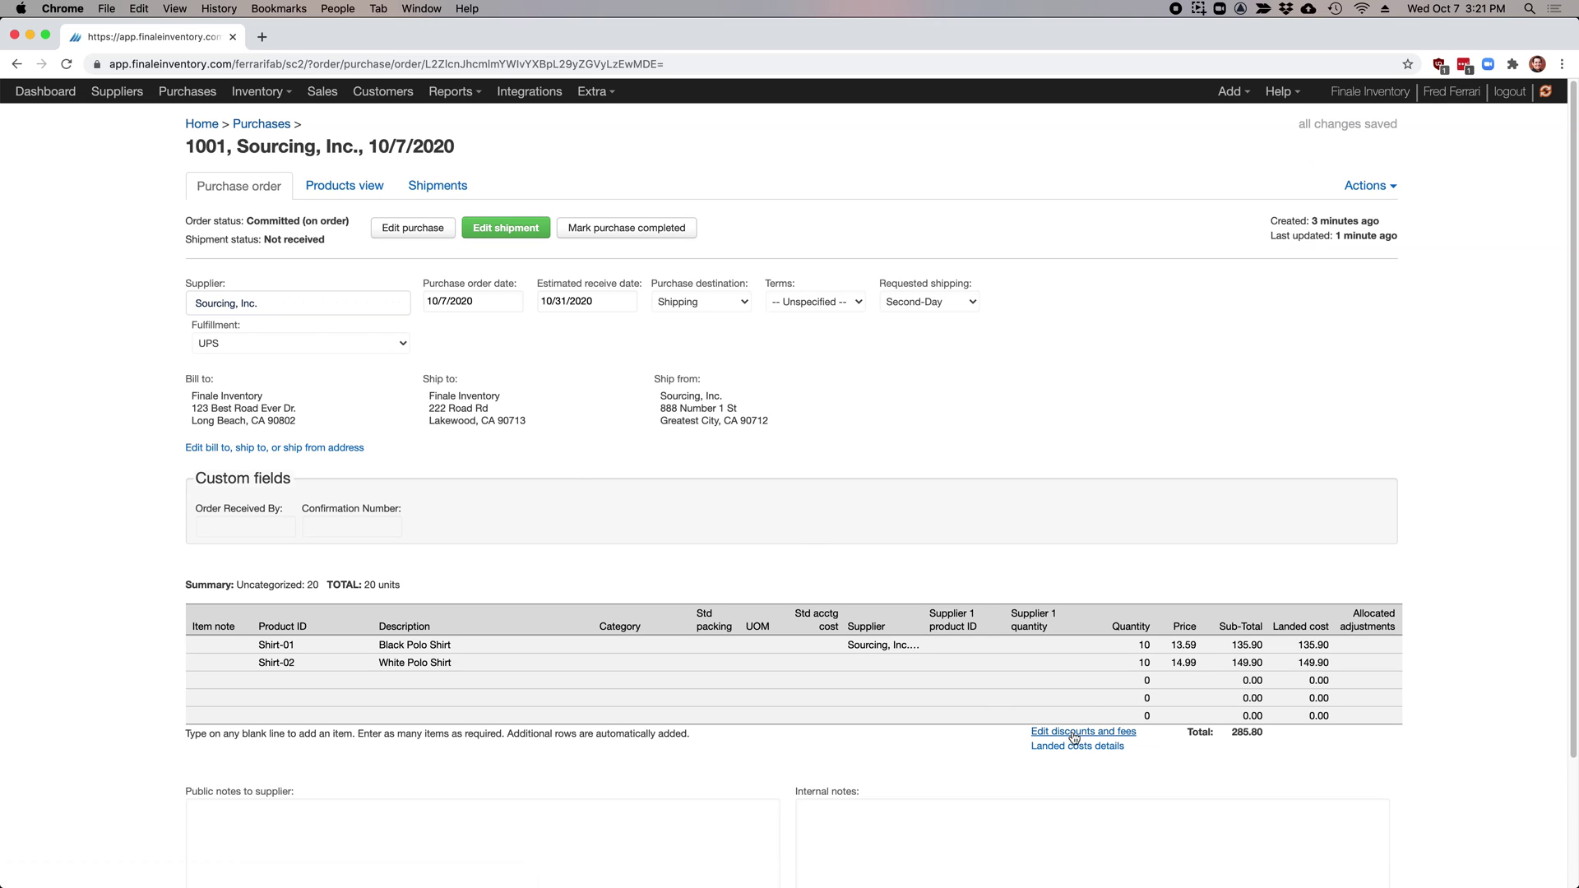